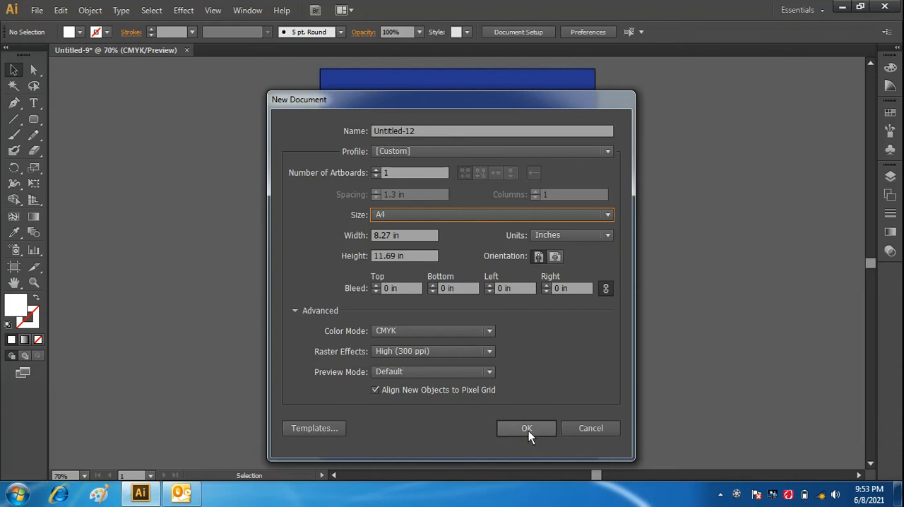
- Create a one-artboard A4 portrait document in CMYK at 300 ppi and set the default stroke to none
left_click(528, 431)
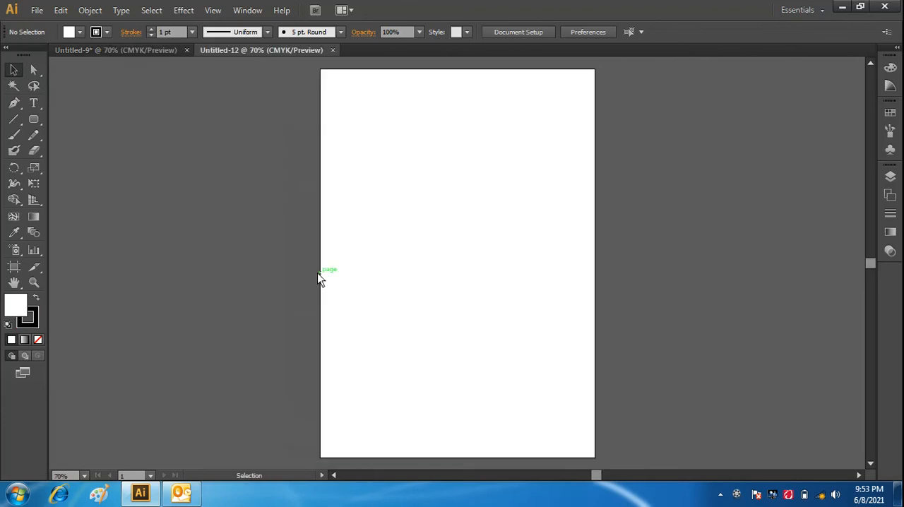
left_click(31, 322)
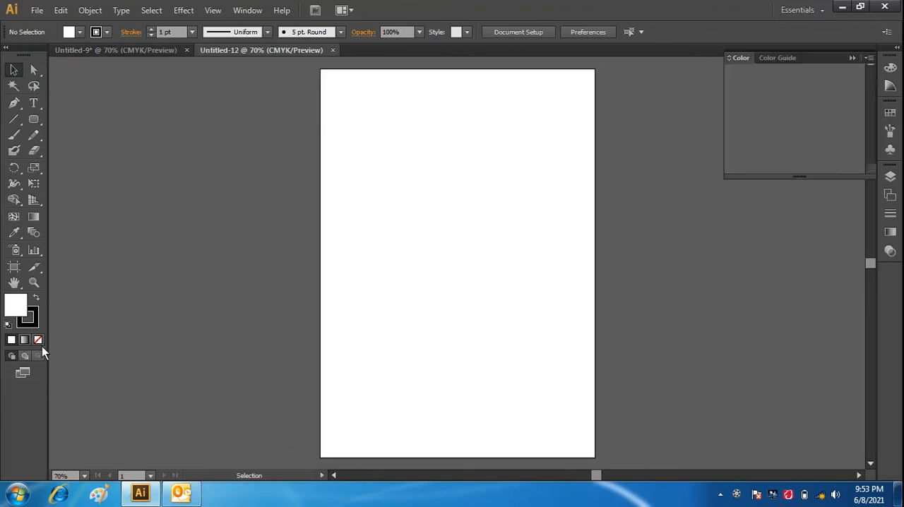
left_click(38, 340)
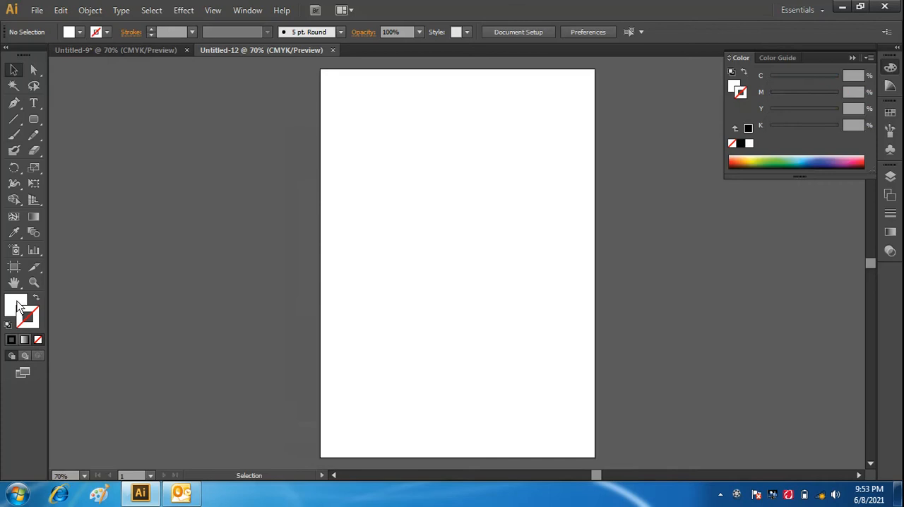
- Set the fill to a dark navy blue of C 100, M 90.59, Y 46, K 56
left_click(17, 304)
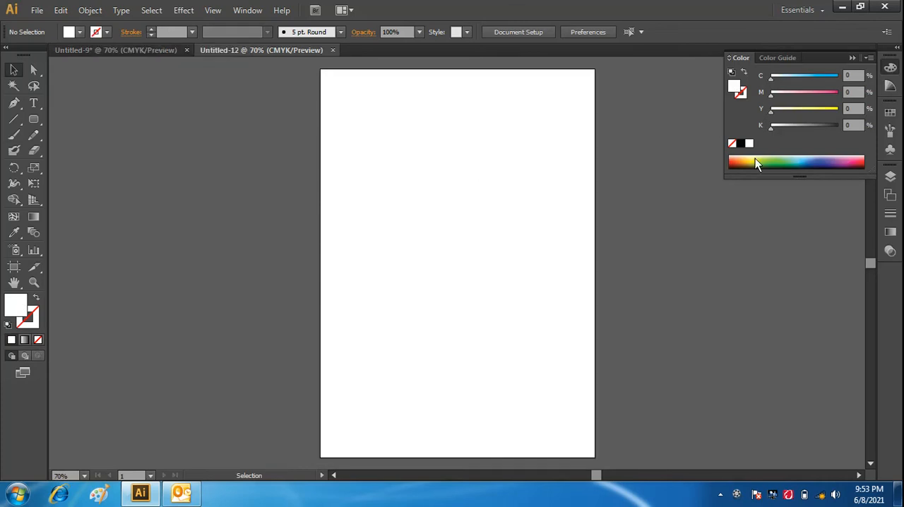
left_click(814, 164)
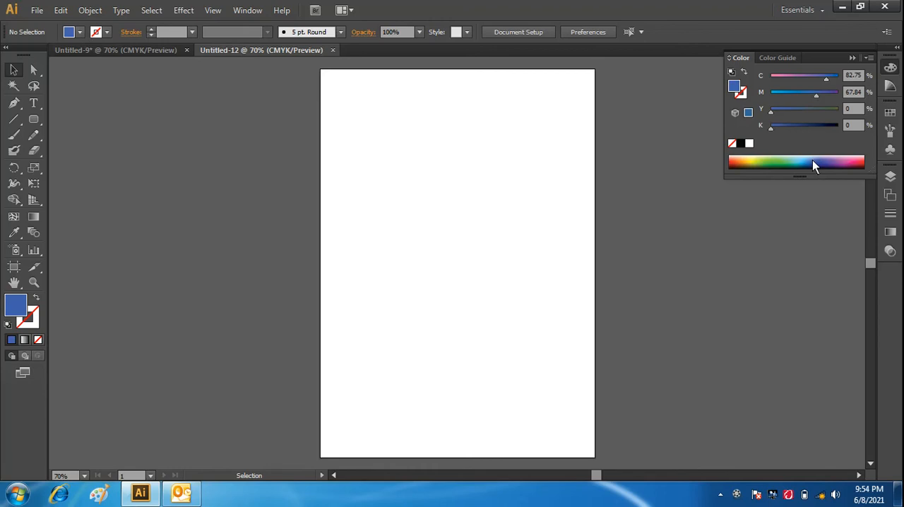
left_click(811, 167)
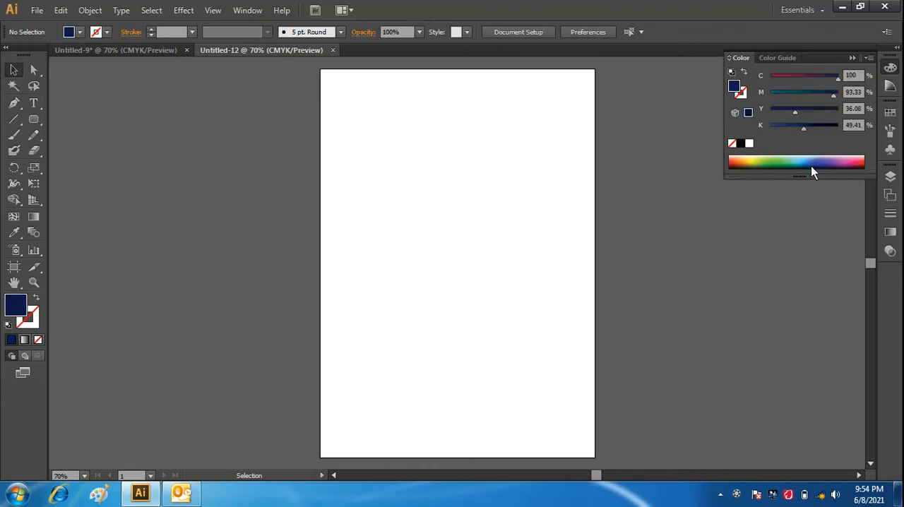
left_click(811, 163)
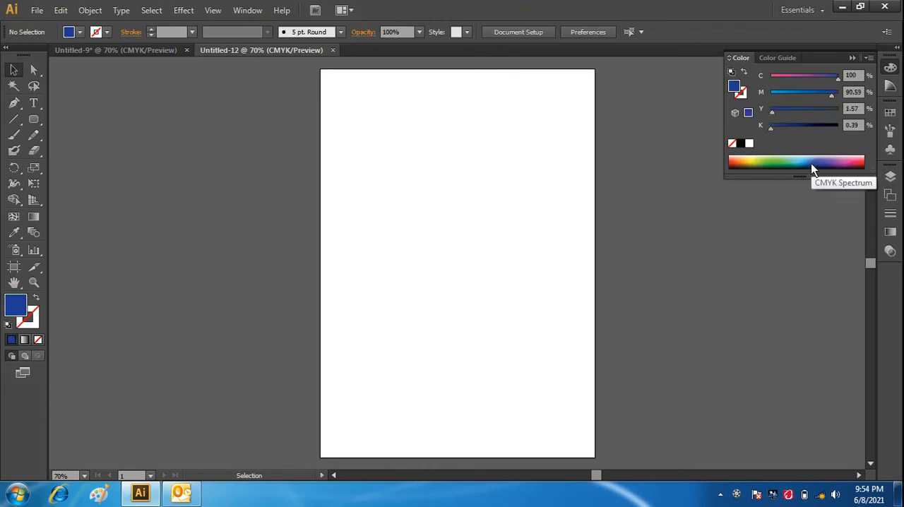
left_click(812, 125)
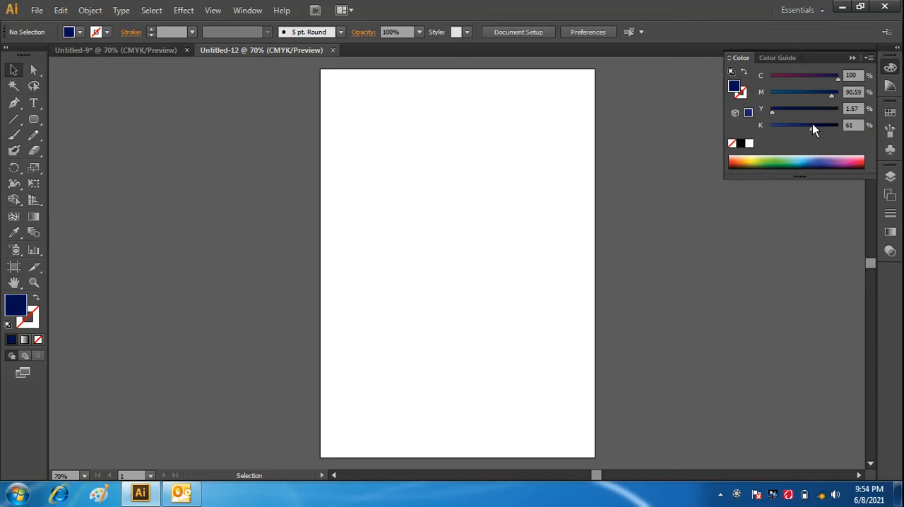
left_click(809, 124)
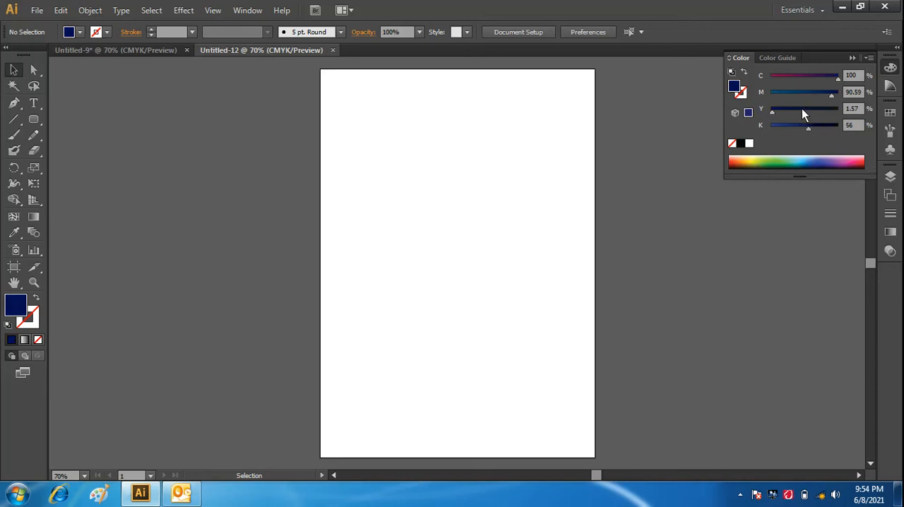
left_click(803, 110)
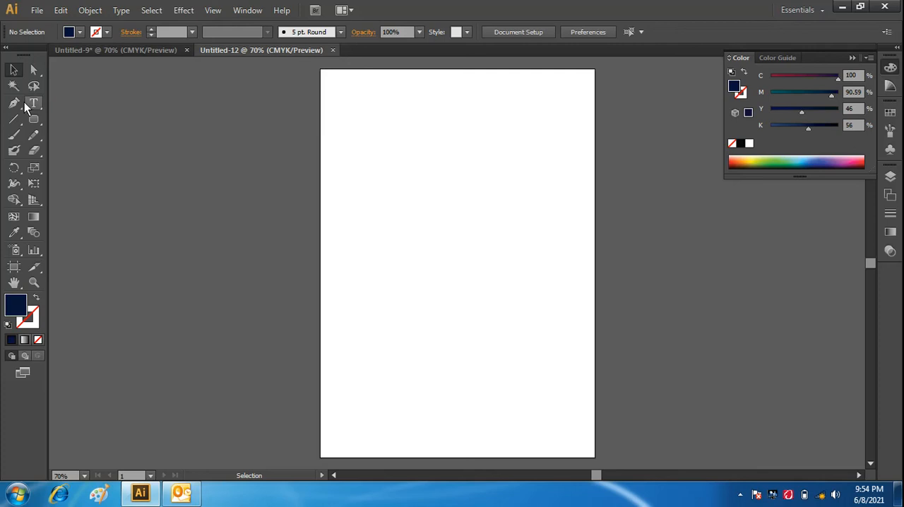
- Draw a navy background rectangle covering the whole artboard and deselect it
left_click(35, 124, "alt")
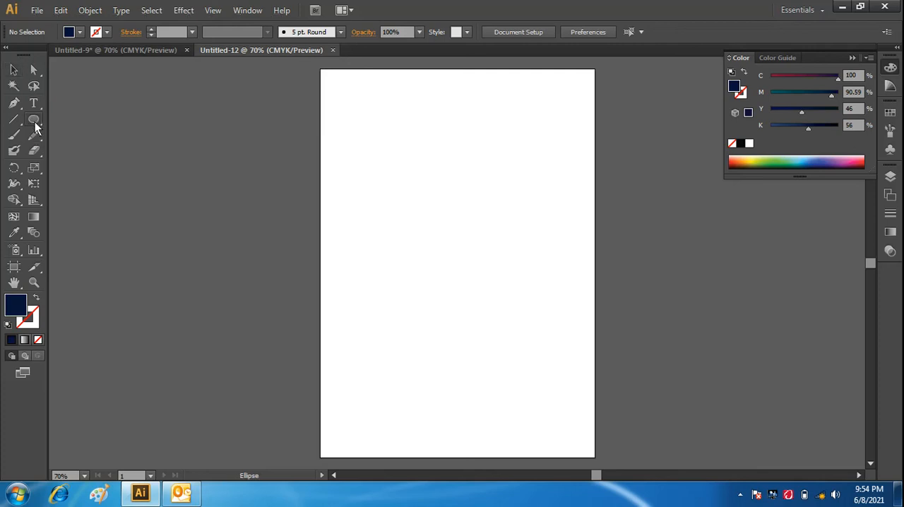
left_click(36, 124, "alt")
left_click(35, 124, "alt")
left_click(35, 124, "alt")
left_click(35, 124, "alt")
left_click_drag(321, 68, 595, 376)
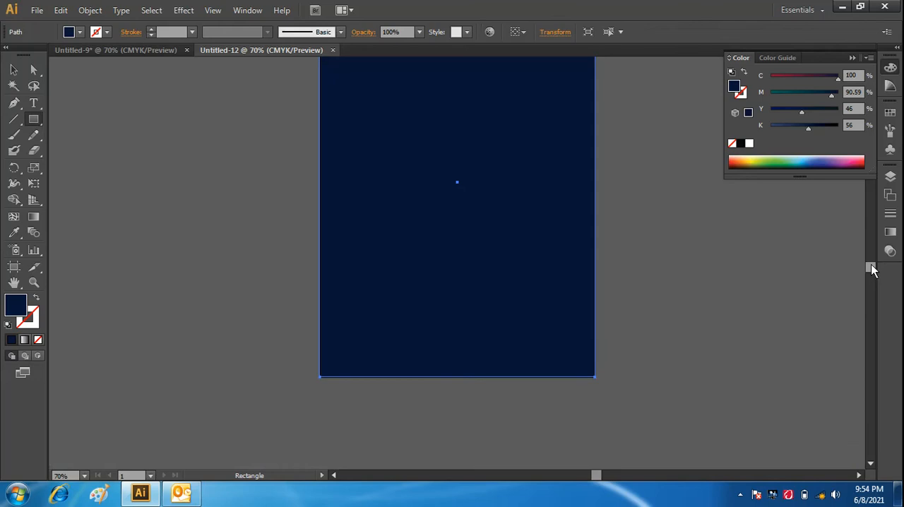
scroll(872, 264, "up", 3)
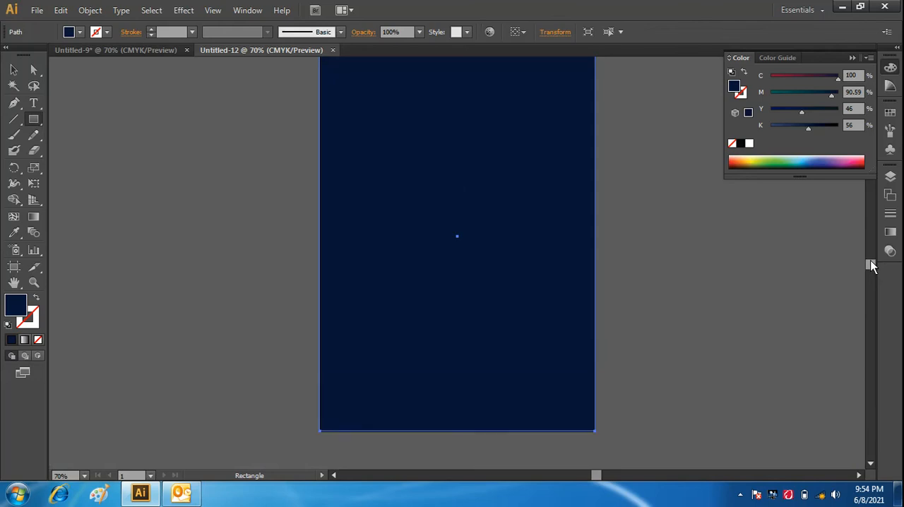
scroll(872, 264, "down", 1)
scroll(870, 264, "down", 1)
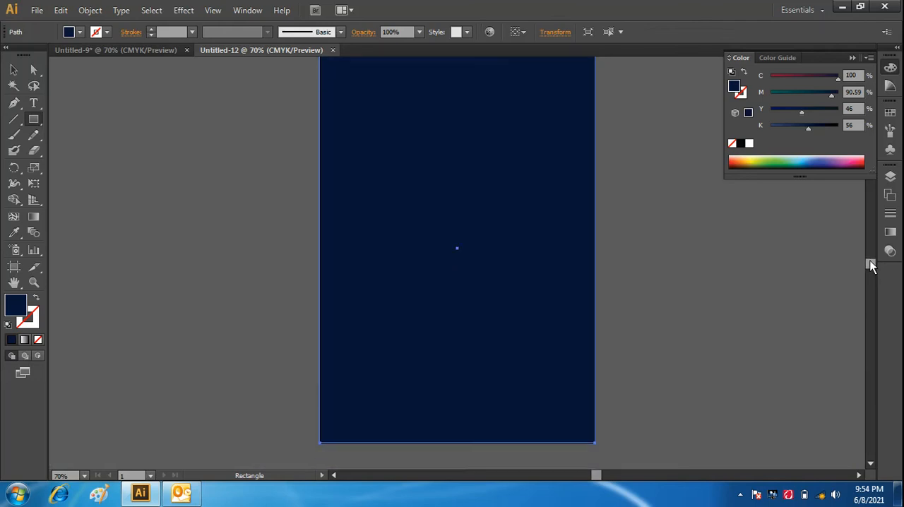
left_click(15, 70)
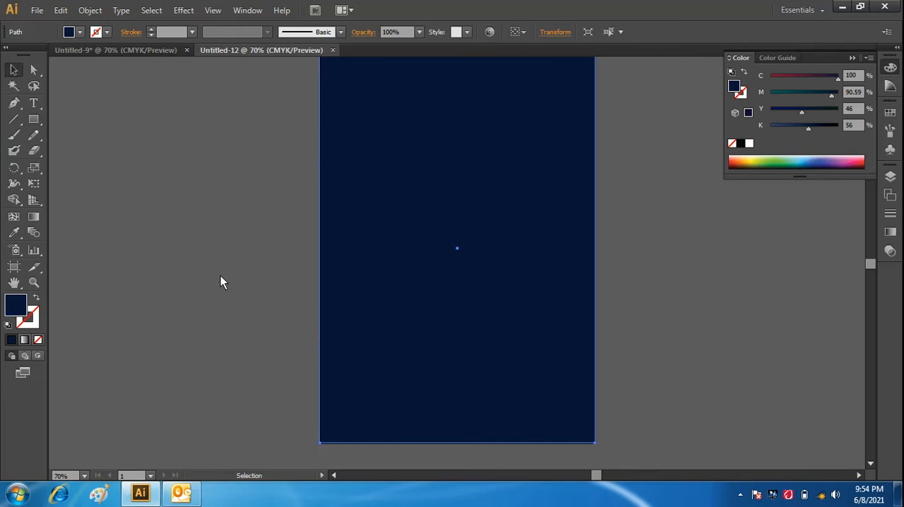
left_click(297, 244)
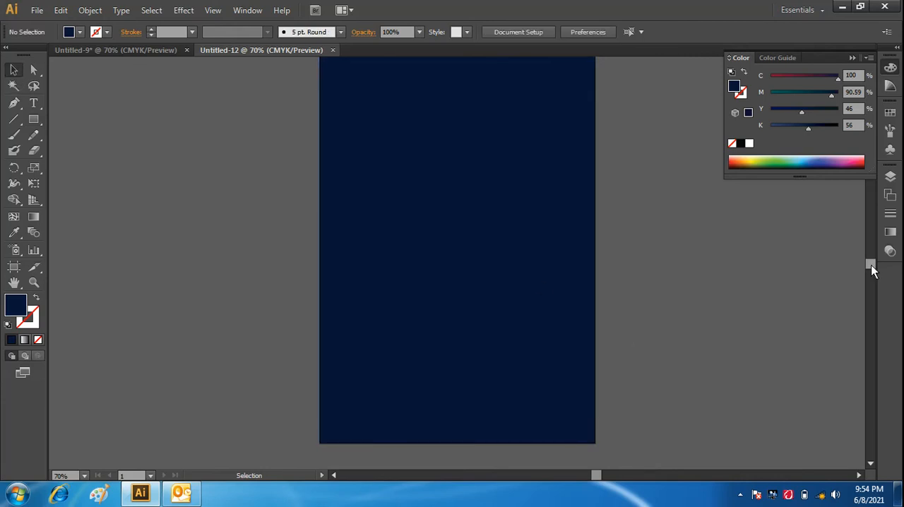
- Darken the background rectangle's fill to Y 49 and K 59
scroll(872, 269, "up", 3)
scroll(872, 269, "down", 2)
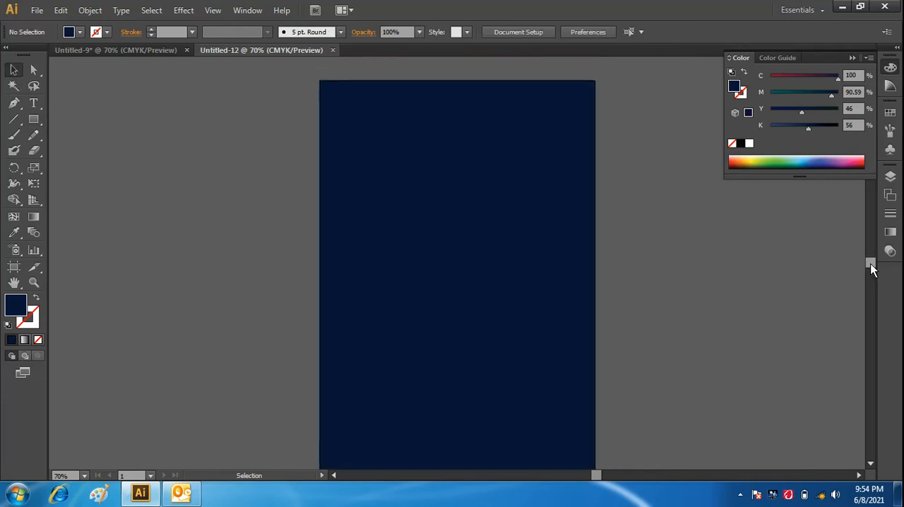
left_click(532, 186)
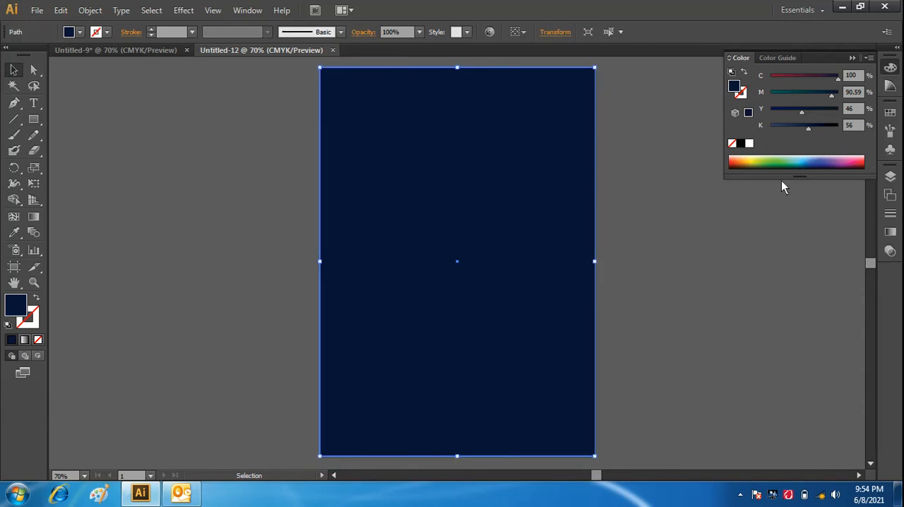
left_click(791, 110)
left_click(804, 110)
- Lock the selected background rectangle
left_click(69, 16)
left_click(56, 10)
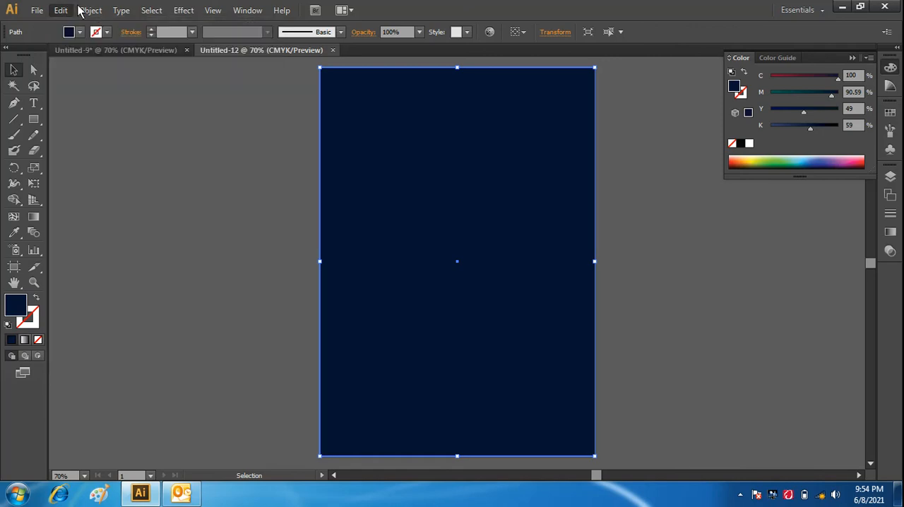
left_click(81, 10)
mouse_move(127, 89)
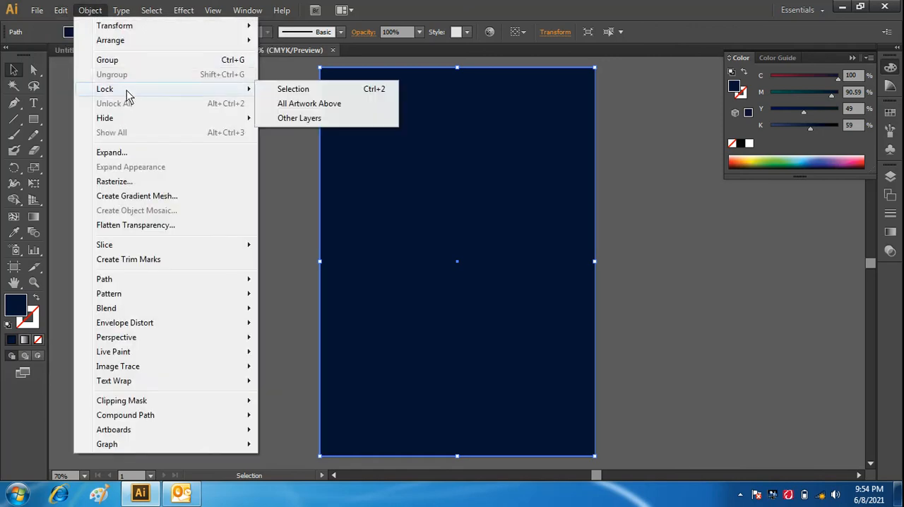
left_click(293, 92)
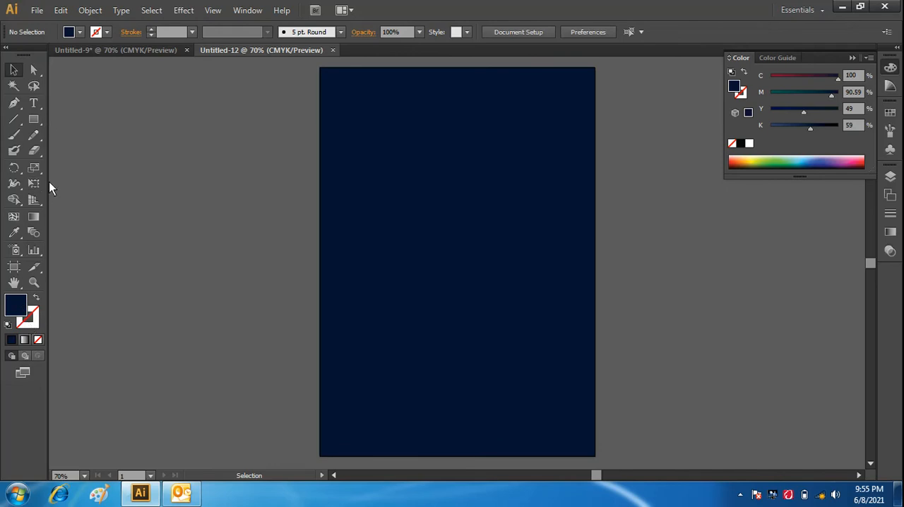
- Set the fill to the gray swatch C=0 M=0 Y=0 K=70 and activate the Rounded Rectangle tool
left_click(79, 33)
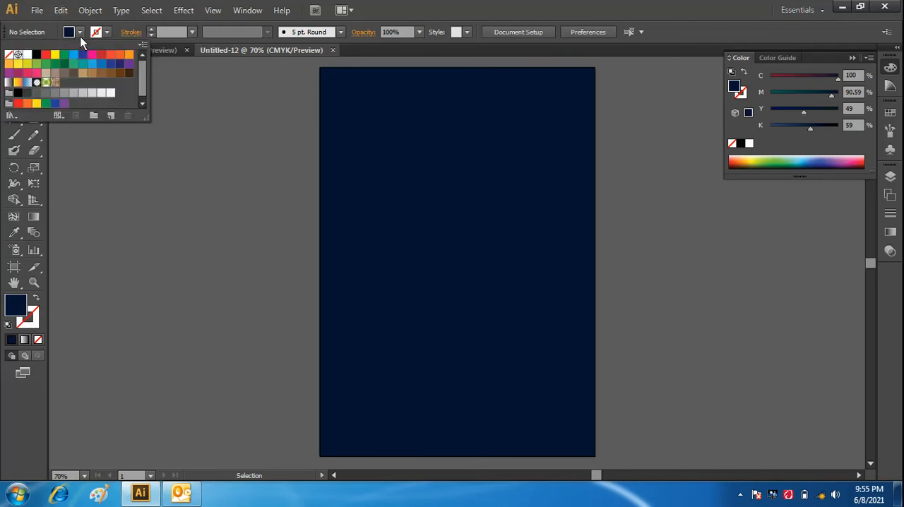
left_click(26, 56)
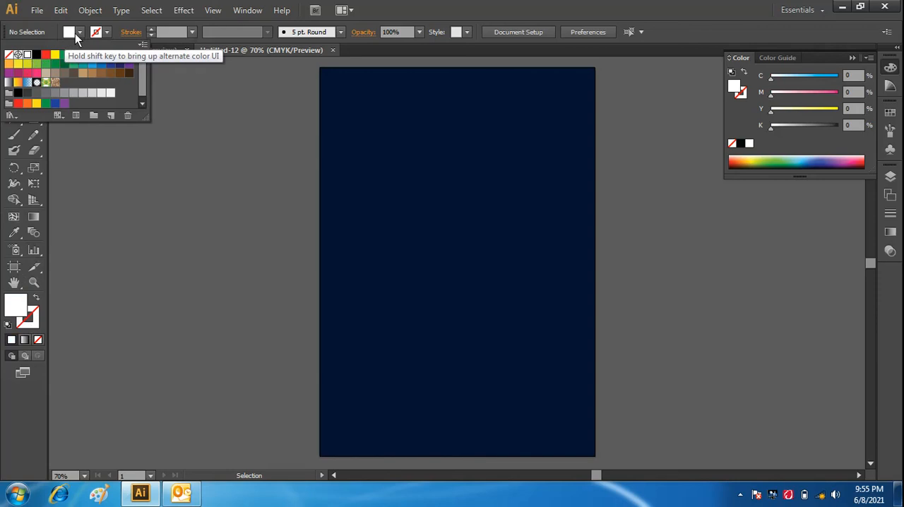
left_click(80, 34)
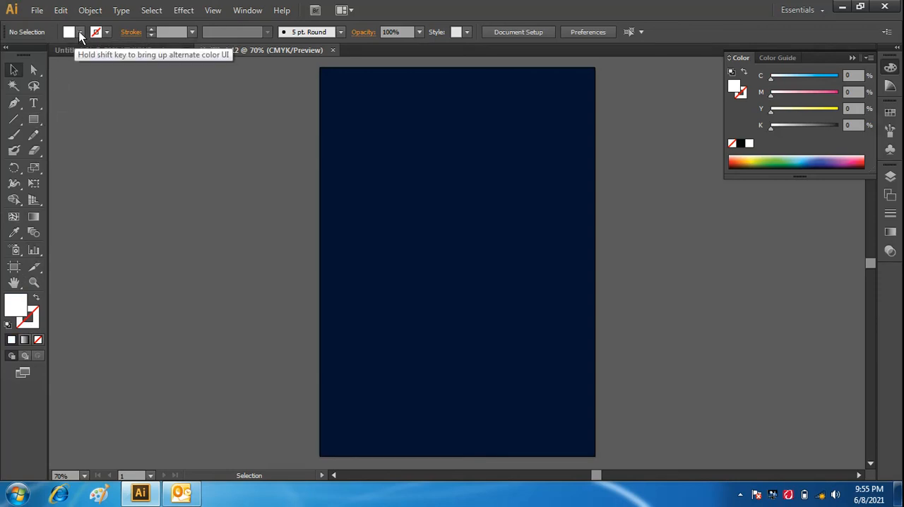
left_click(79, 33)
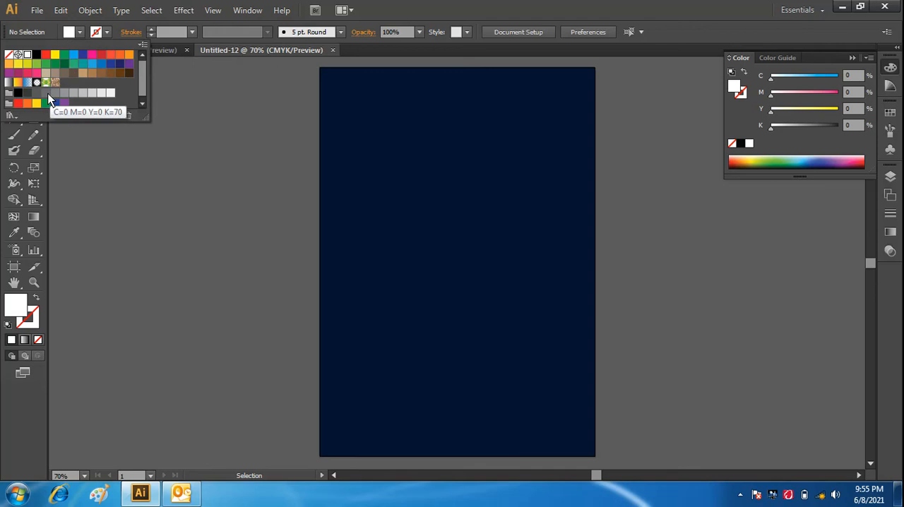
left_click(50, 96)
left_click(79, 34)
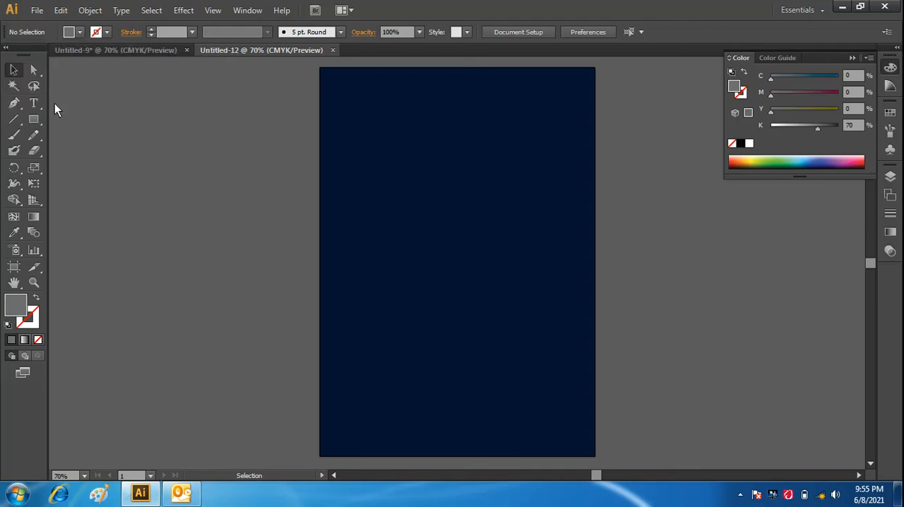
left_click(36, 122)
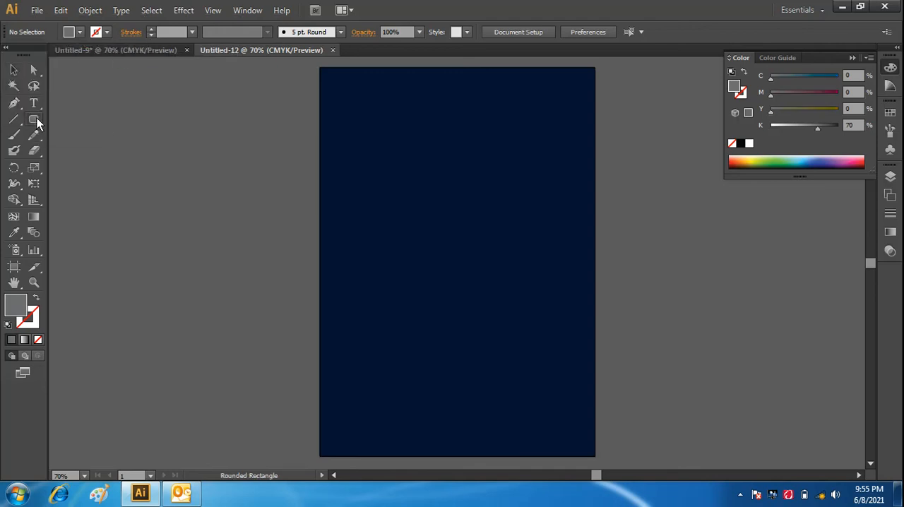
left_click(452, 138)
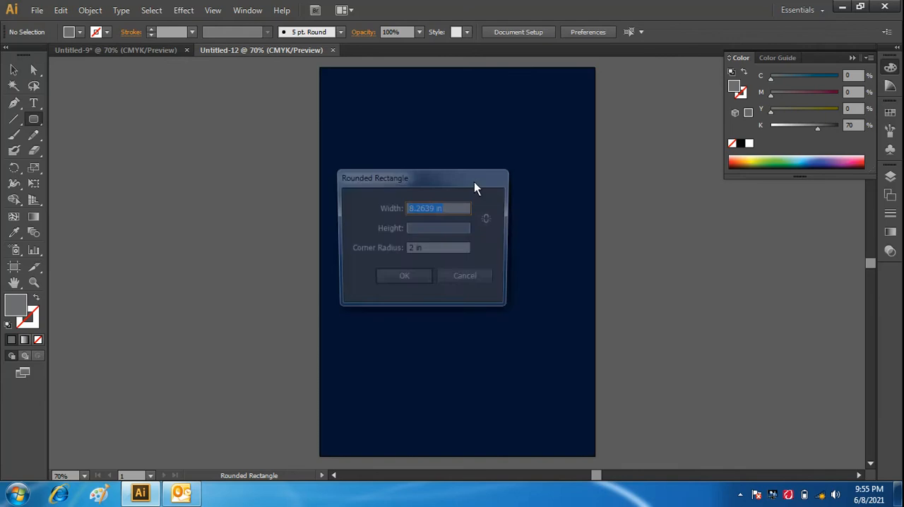
left_click(470, 281)
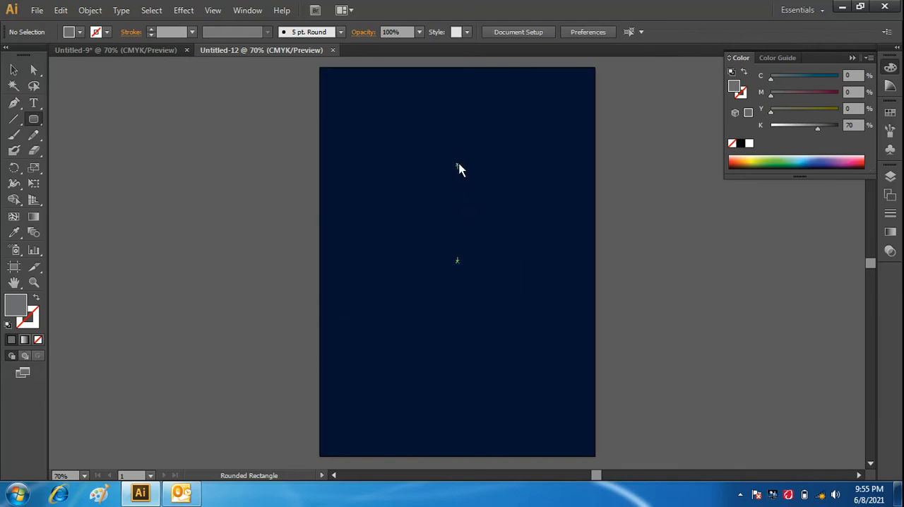
left_click(457, 152)
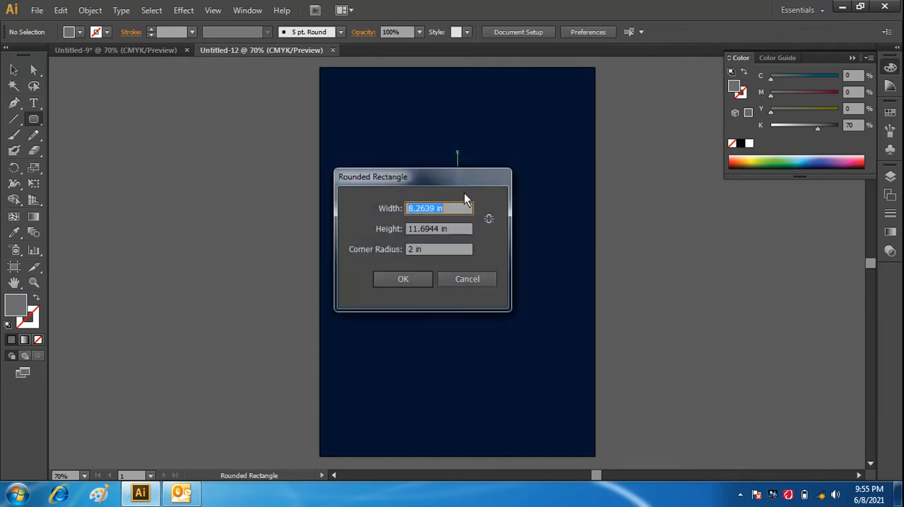
left_click(467, 281)
left_click(670, 223)
left_click(478, 279)
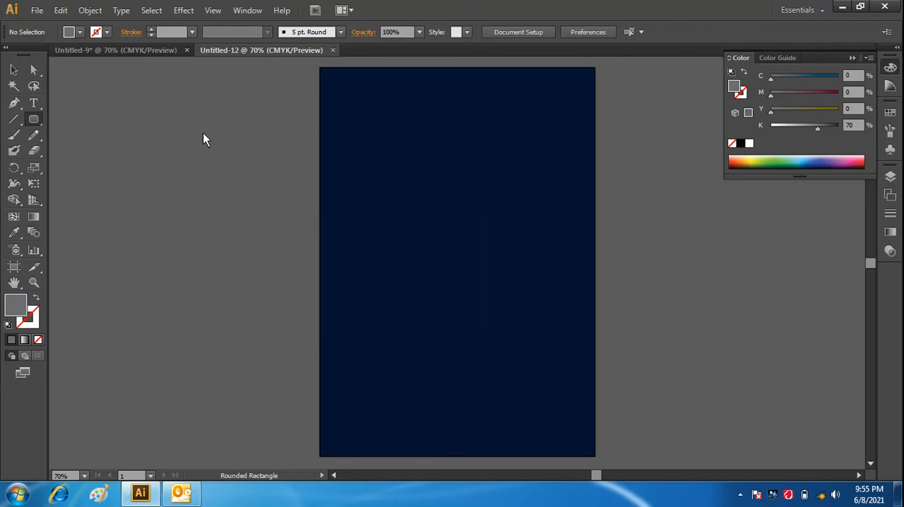
left_click(223, 175)
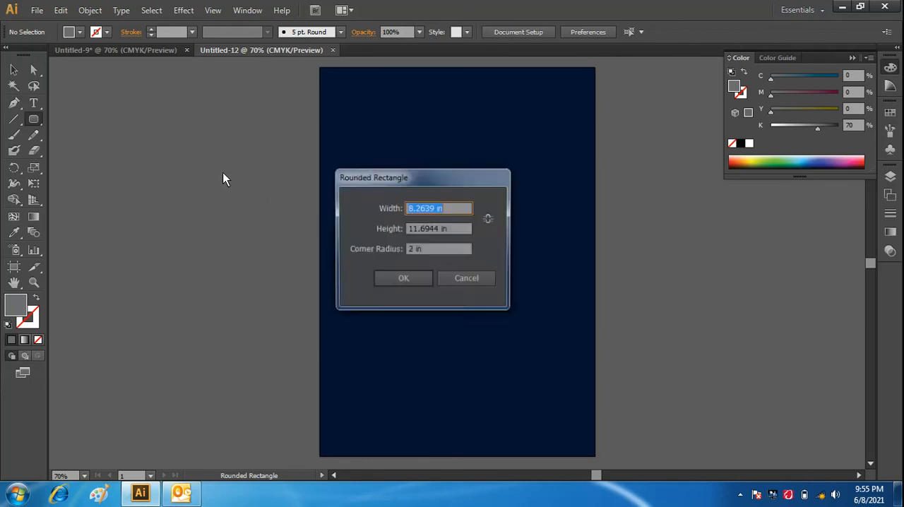
left_click(467, 281)
- Draw a tall, narrow gray rounded rectangle with fully rounded ends on the pasteboard beside the artboard
left_click_drag(257, 151, 293, 282)
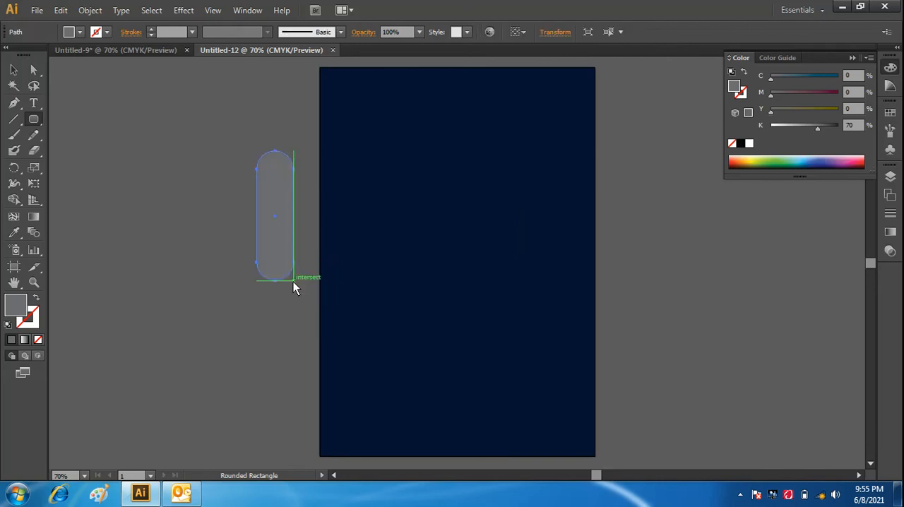
left_click(15, 71)
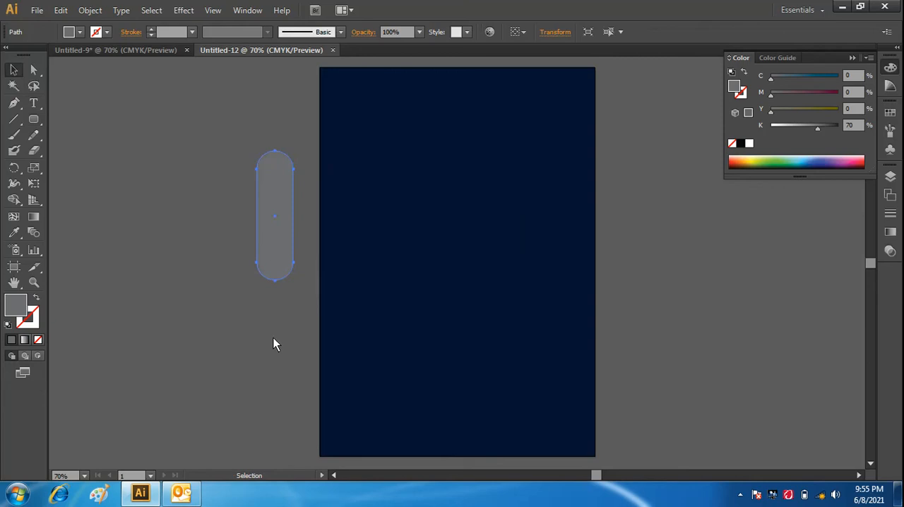
- Tilt the gray rounded rectangle clockwise and move it onto the upper part of the navy background
left_click(275, 237)
left_click(299, 144)
left_click(279, 183)
left_click_drag(301, 147, 505, 148)
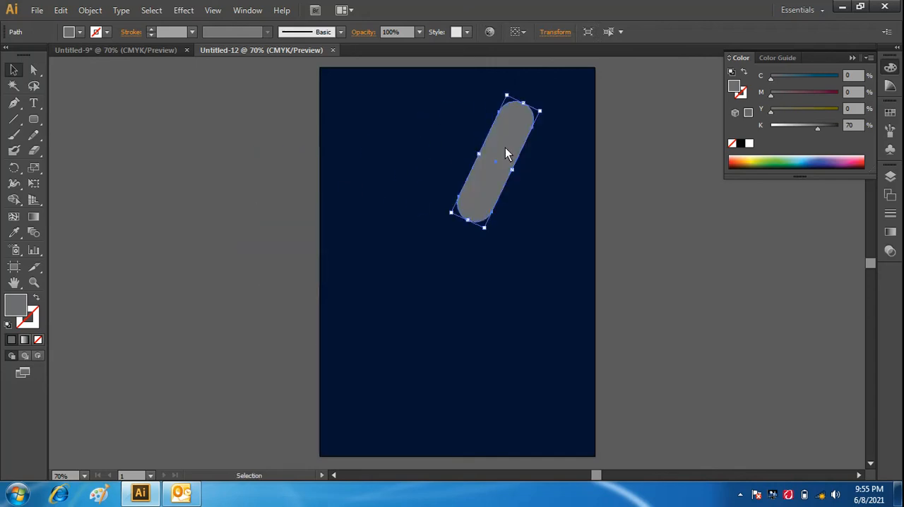
- Apply a linear gradient to the tilted rounded rectangle and set its starting color stop to the pink swatch
left_click(891, 233)
left_click(891, 233)
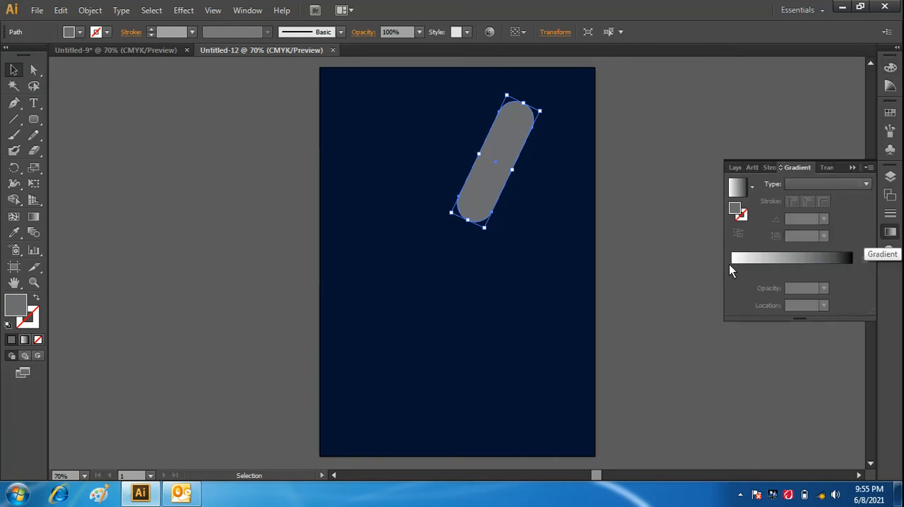
left_click(732, 261)
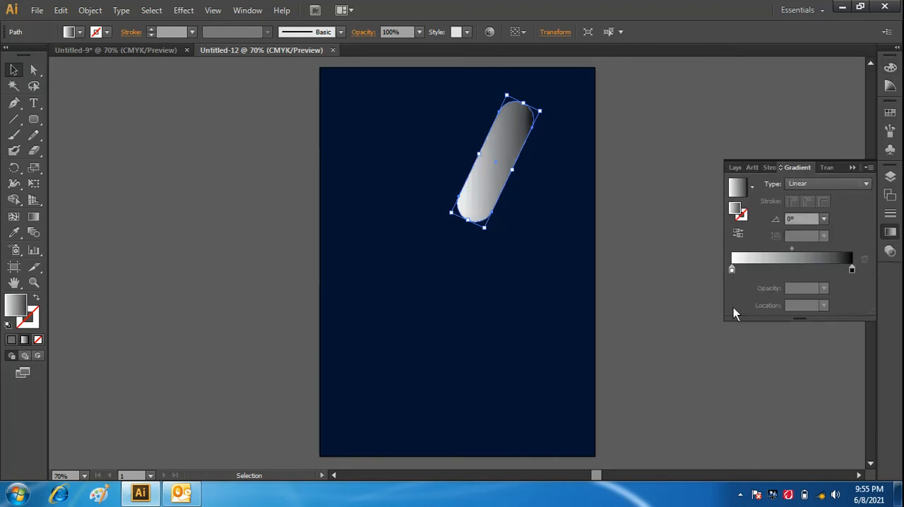
left_click(733, 270)
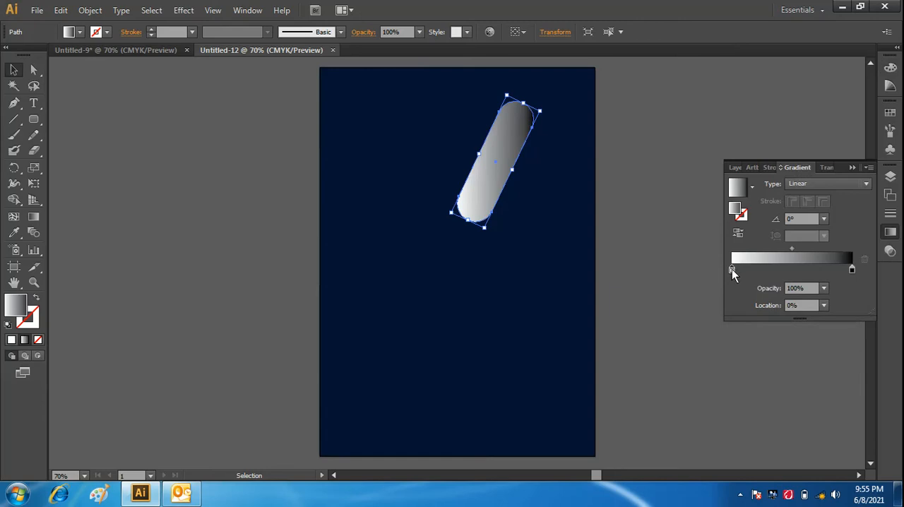
double_click(732, 269)
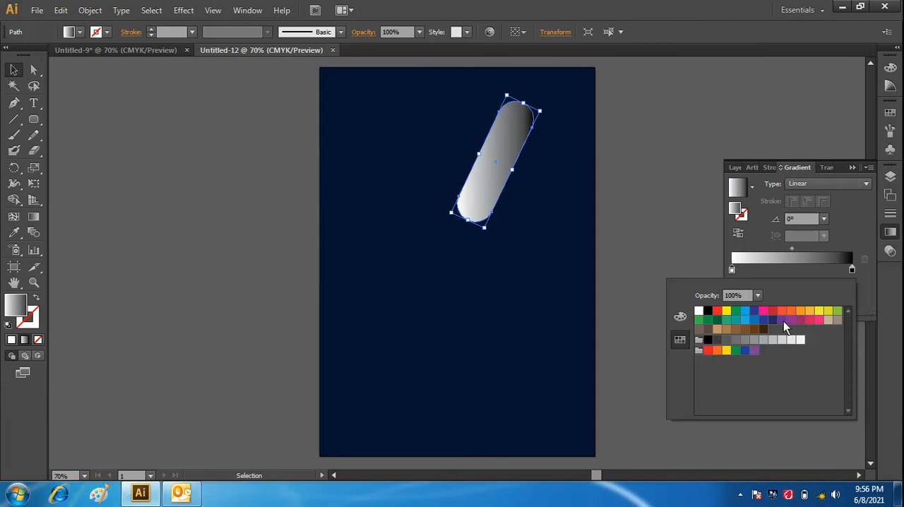
left_click(819, 321)
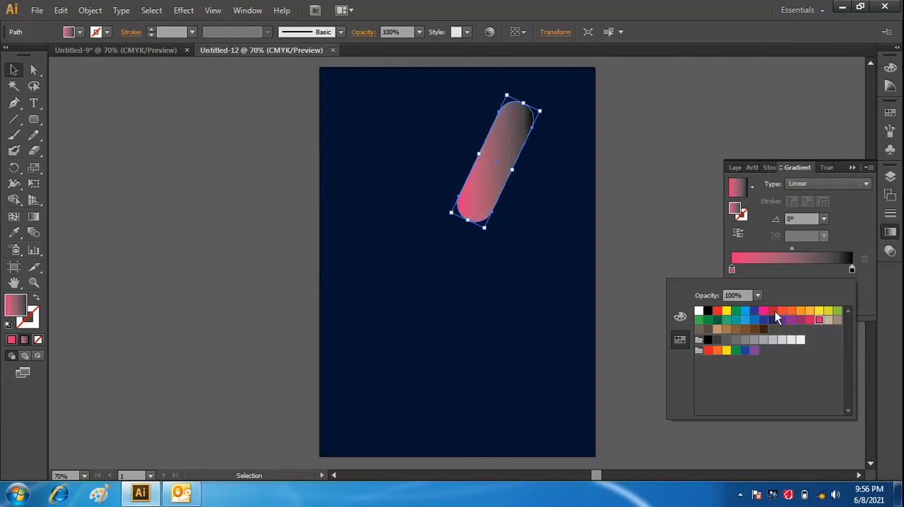
- Set the gradient's end color stop to the blue swatch C=85 M=50 Y=0 K=0
left_click(853, 270)
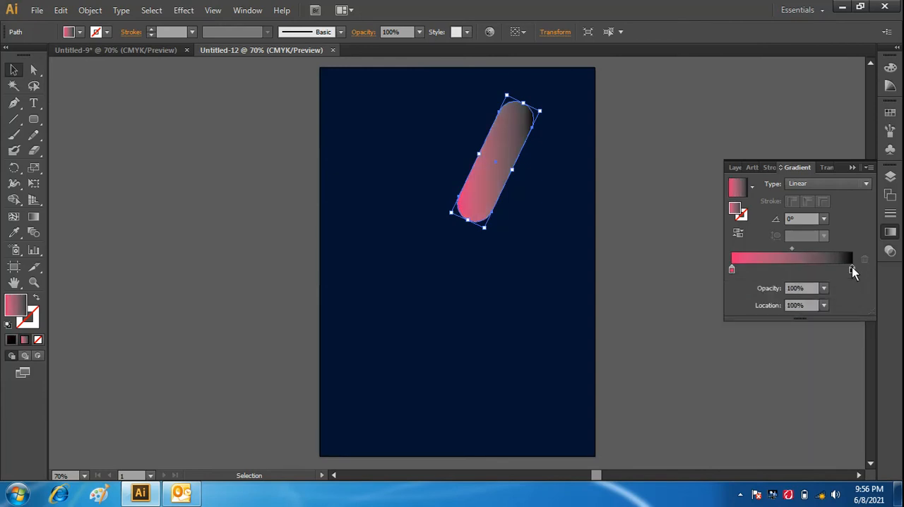
double_click(853, 270)
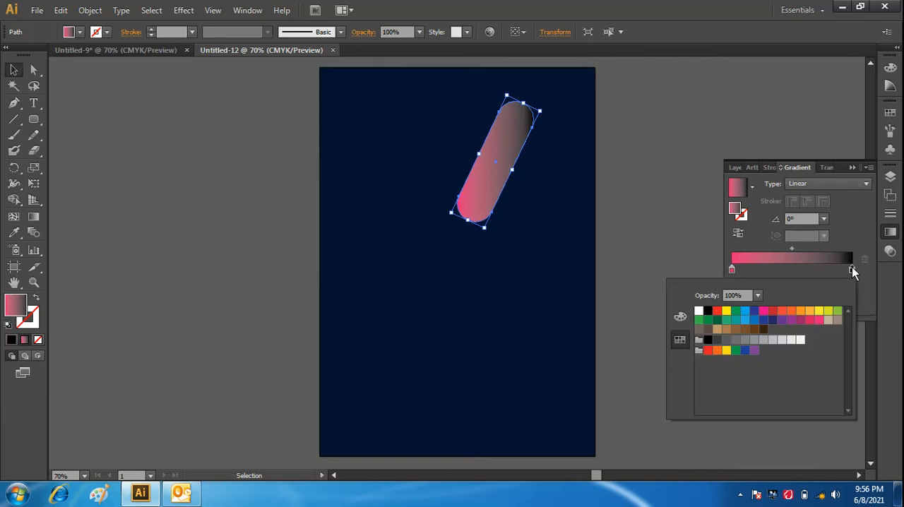
left_click(768, 320)
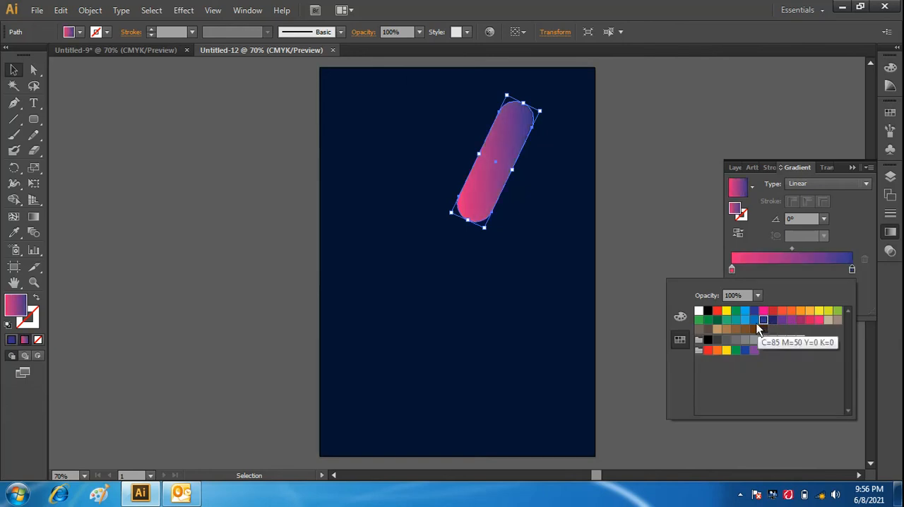
left_click(754, 322)
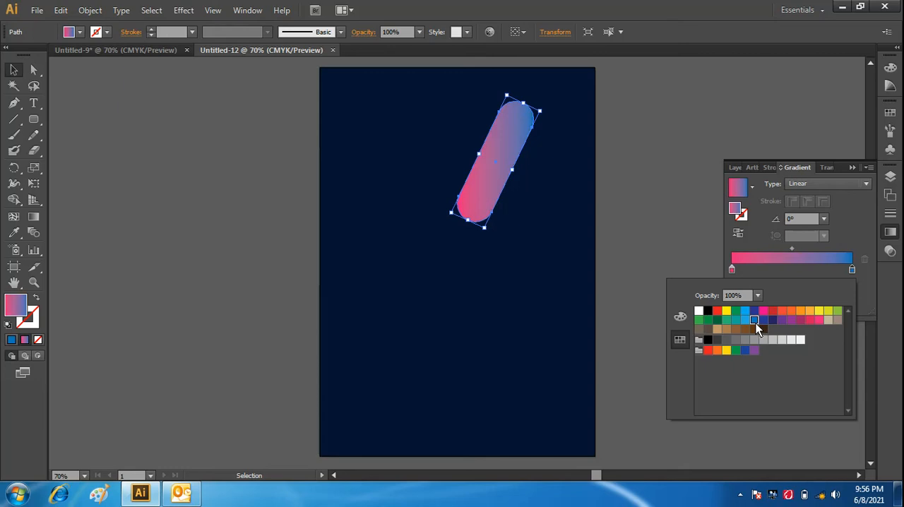
left_click(838, 260)
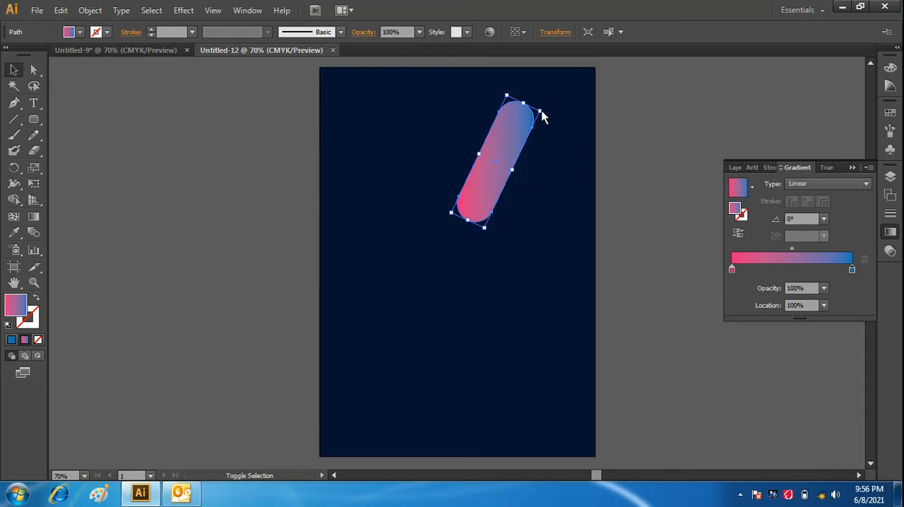
- Enlarge the gradient rounded rectangle proportionally toward the artboard's upper edge
key("ctrl+shift+b")
left_click(627, 114)
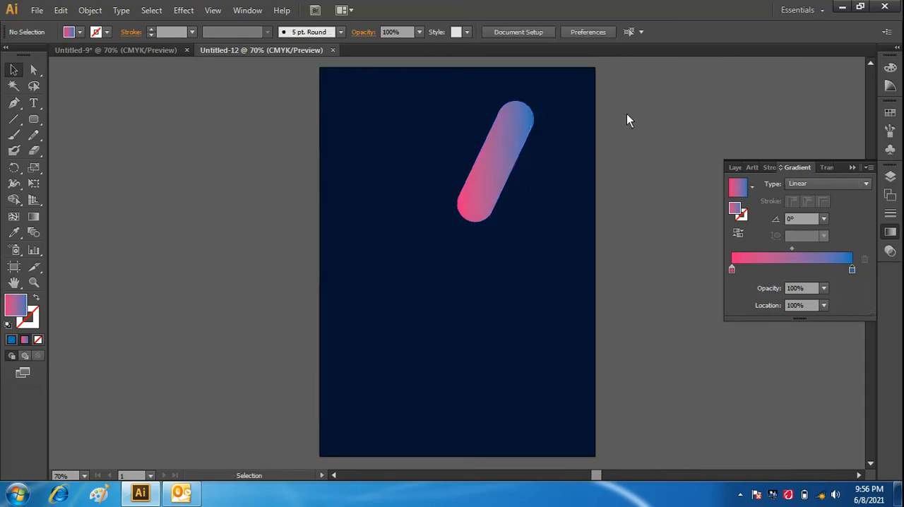
left_click(513, 137)
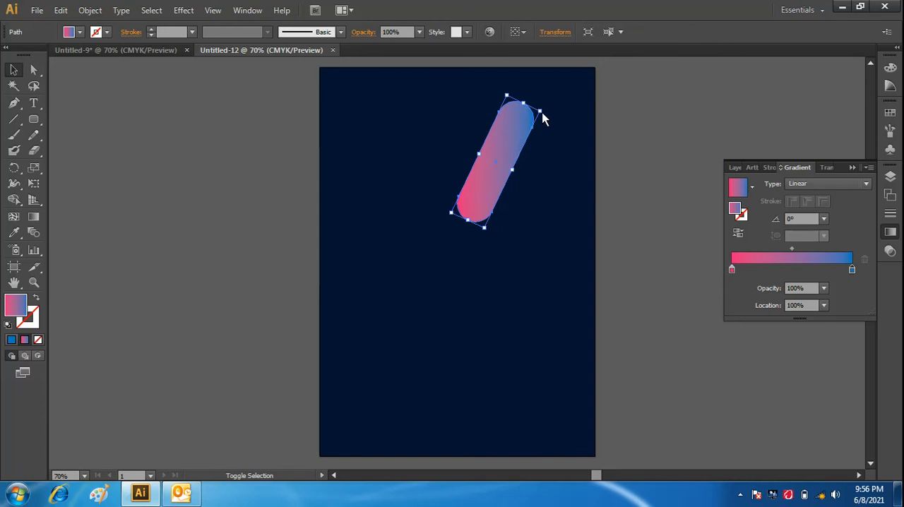
key("ctrl+shift+b")
key("ctrl+shift+b")
left_click_drag(539, 113, 578, 99)
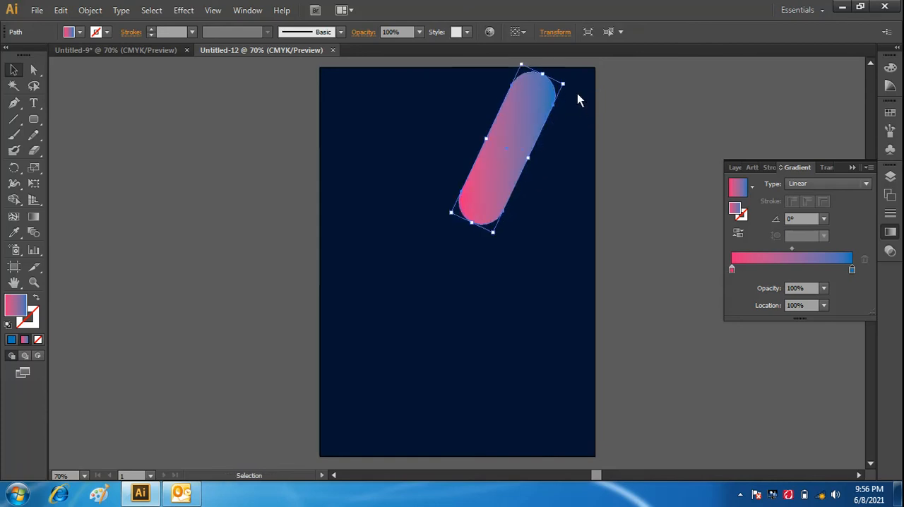
left_click(628, 132)
- Move the gradient bar over the artboard's upper-right corner, tilt it slightly further clockwise and make it a little smaller
left_click_drag(518, 135, 559, 108)
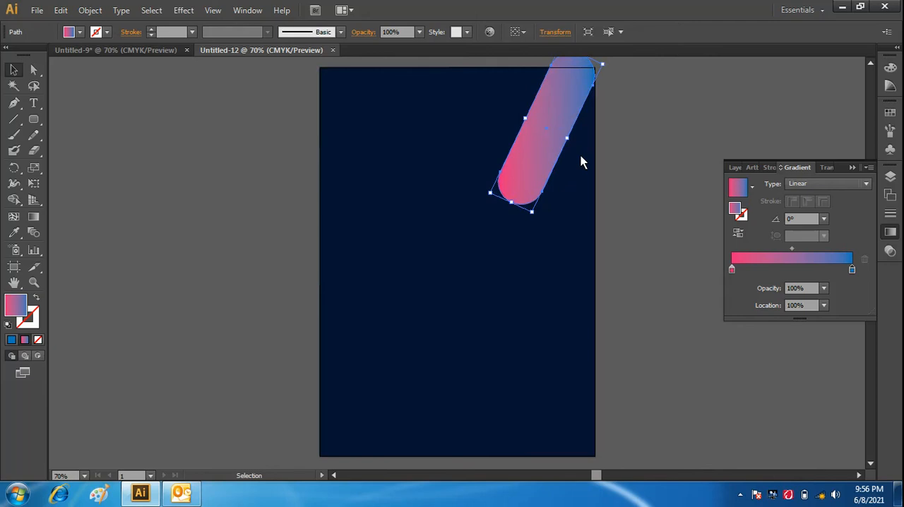
left_click_drag(559, 117, 570, 110)
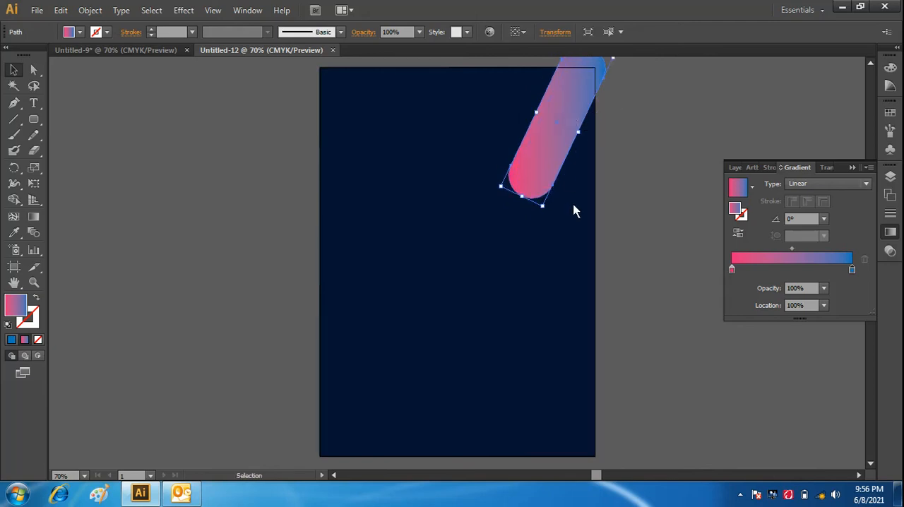
left_click_drag(547, 213, 537, 212)
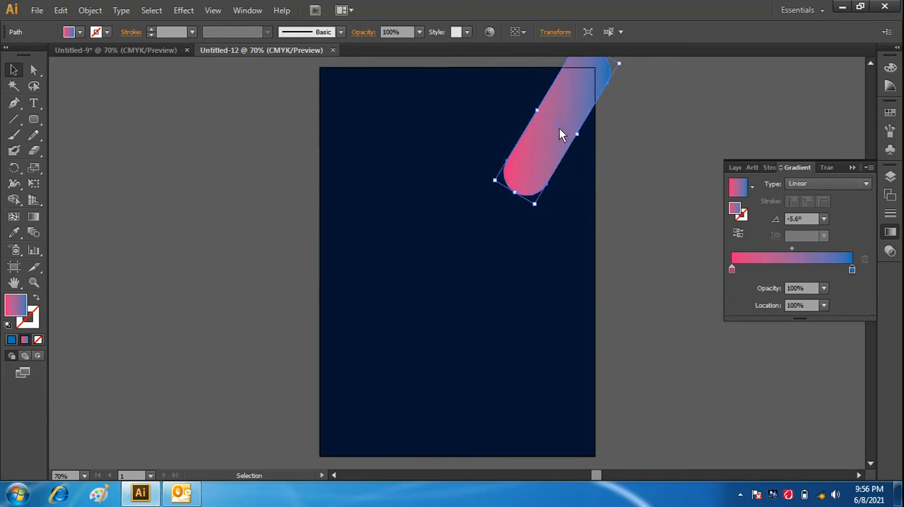
left_click_drag(557, 128, 565, 130)
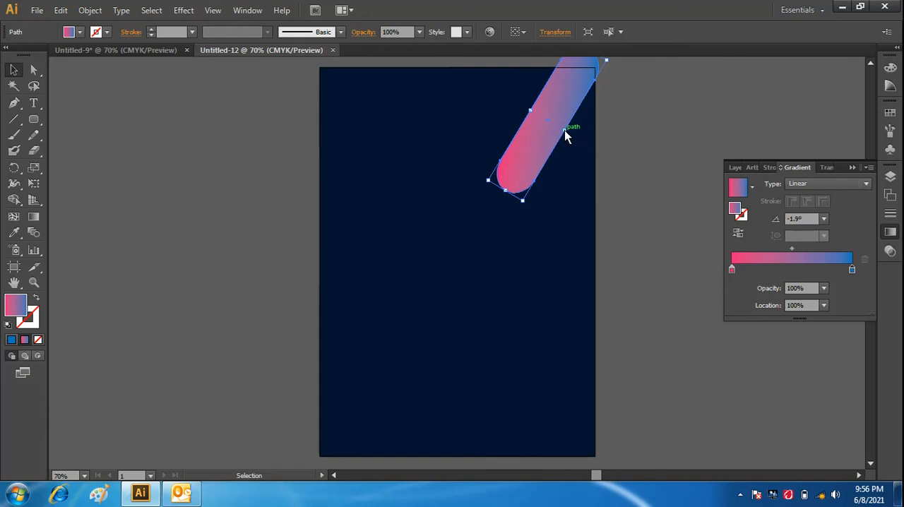
left_click(621, 154)
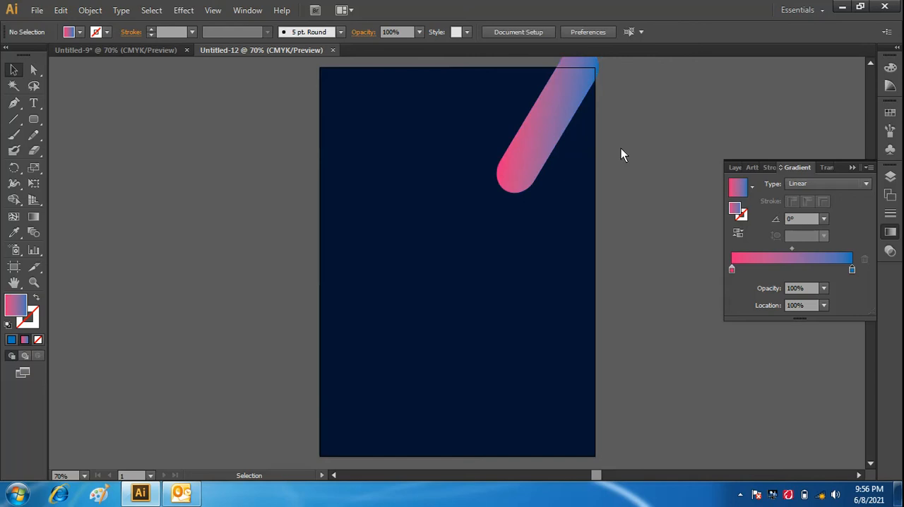
- Duplicate the gradient bar, shrink the copy to a small bar, and place one small bar on each side of the large one
left_click_drag(537, 147, 492, 138)
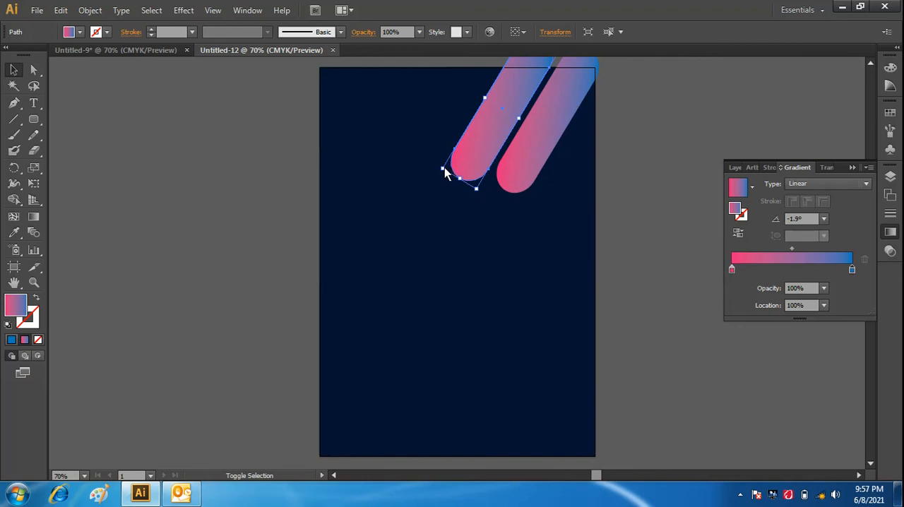
left_click_drag(444, 170, 488, 146)
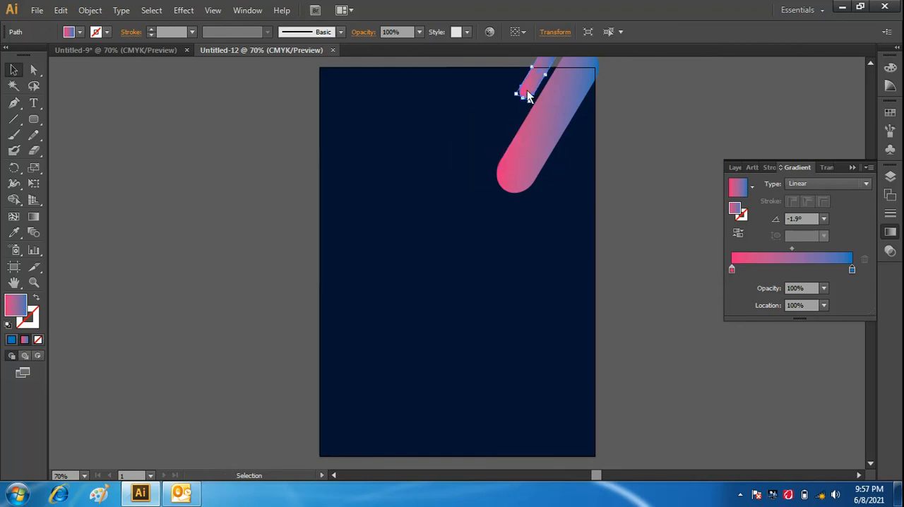
left_click_drag(528, 97, 507, 168)
left_click_drag(560, 223, 539, 206)
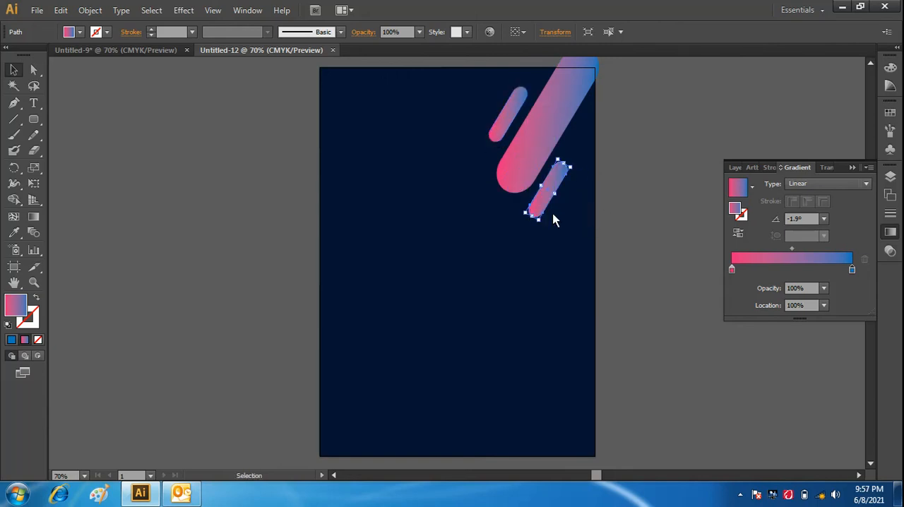
left_click(614, 244)
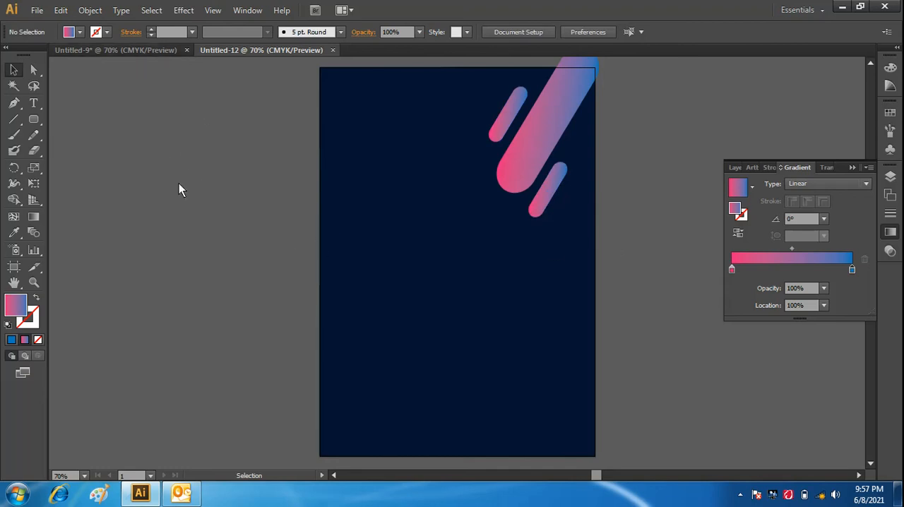
- Group the large gradient bar with the two small bars beside it
left_click(509, 122)
left_click(531, 137, "shift")
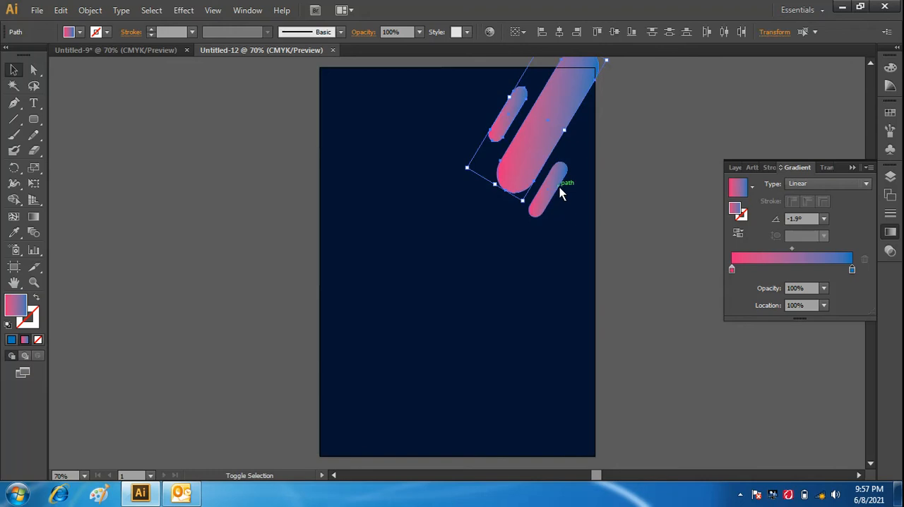
left_click(560, 190, "shift")
right_click(559, 186)
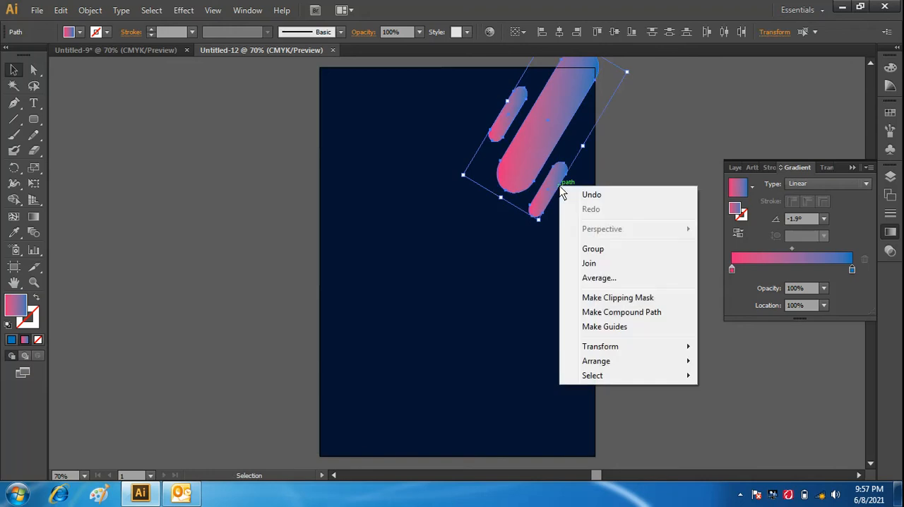
left_click(585, 249)
- Duplicate the bar group, rotate the copy about 180° so its pink ends point up, and place it over the artboard's lower-left corner
left_click_drag(540, 149, 338, 360)
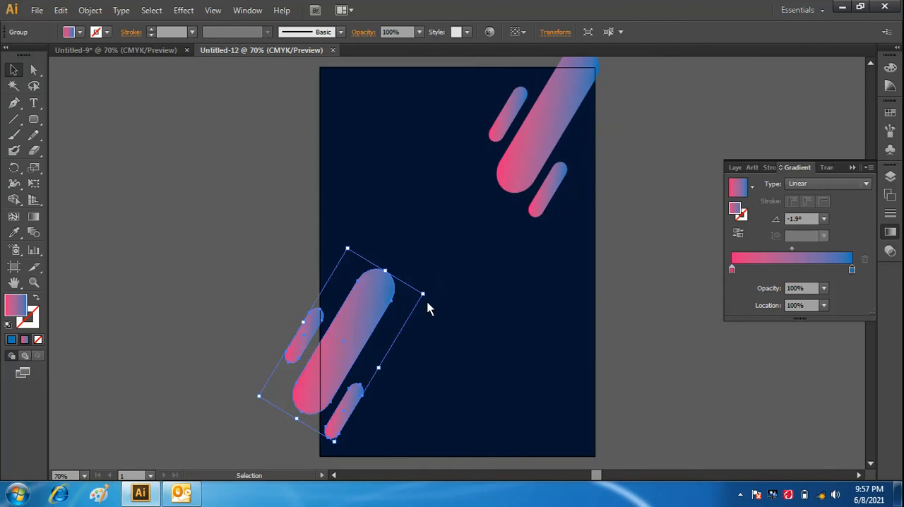
left_click_drag(428, 297, 260, 404)
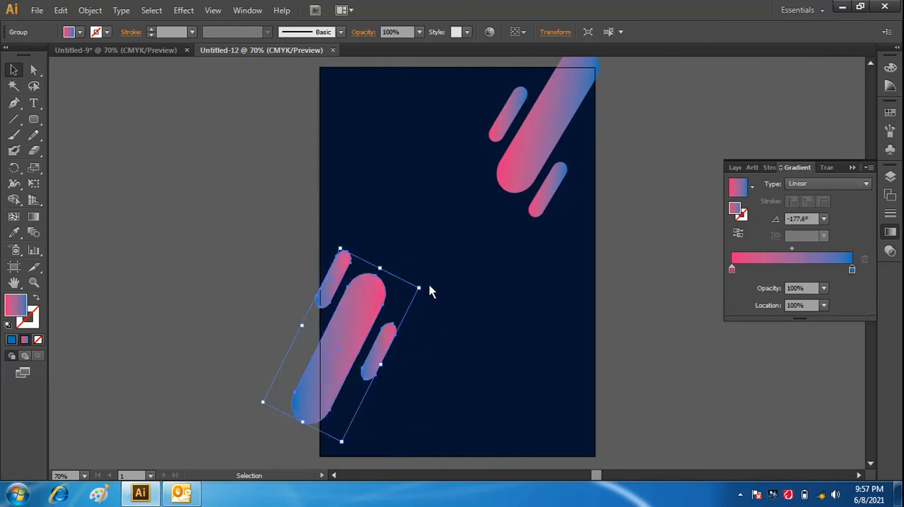
left_click_drag(426, 289, 422, 306)
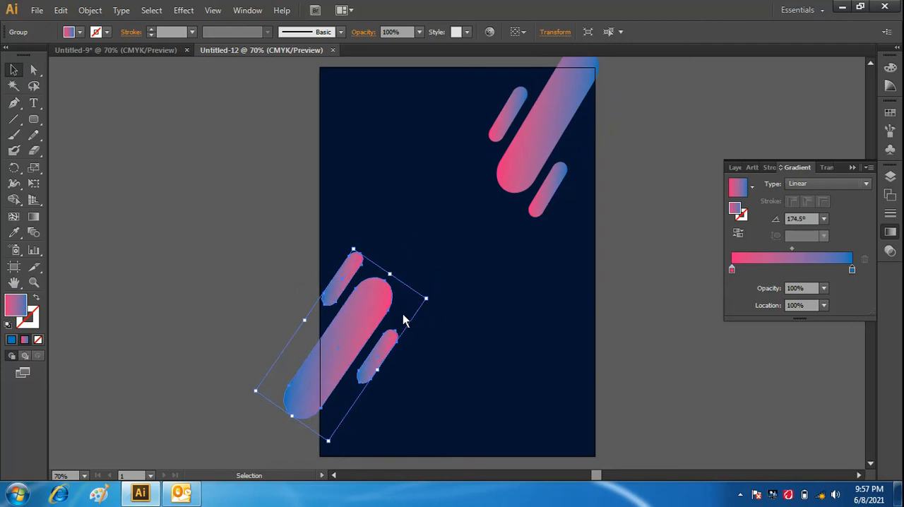
left_click_drag(360, 322, 379, 378)
left_click(204, 369)
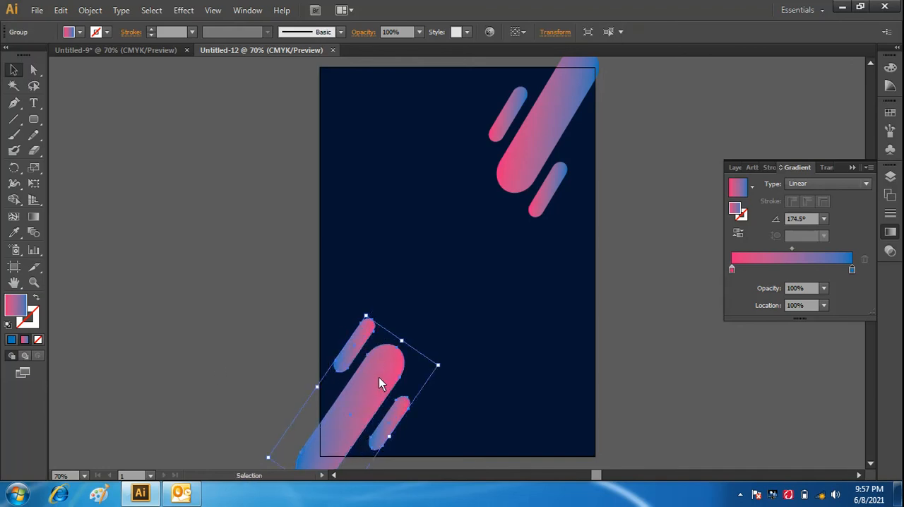
left_click(260, 384)
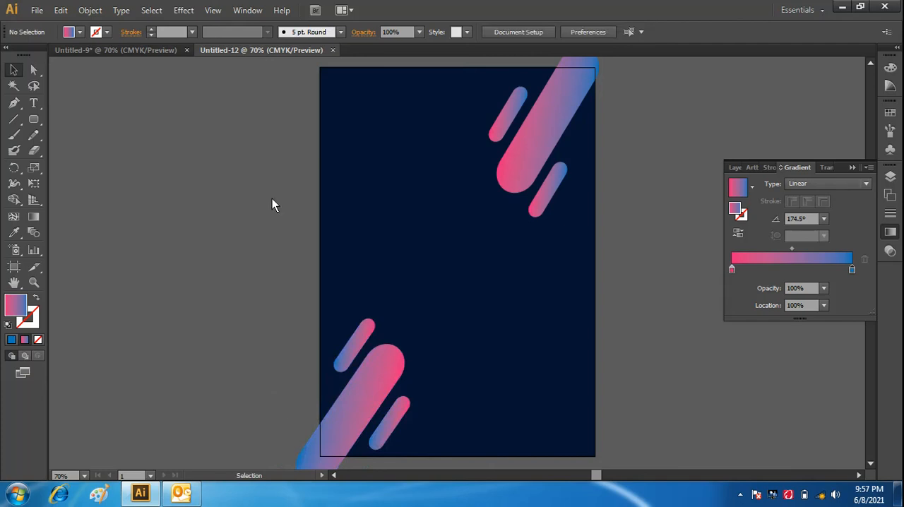
- Copy the COMPANY NAME logo group from the Untitled-9 document into the upper-left area of the Untitled-12 artboard
left_click(168, 50)
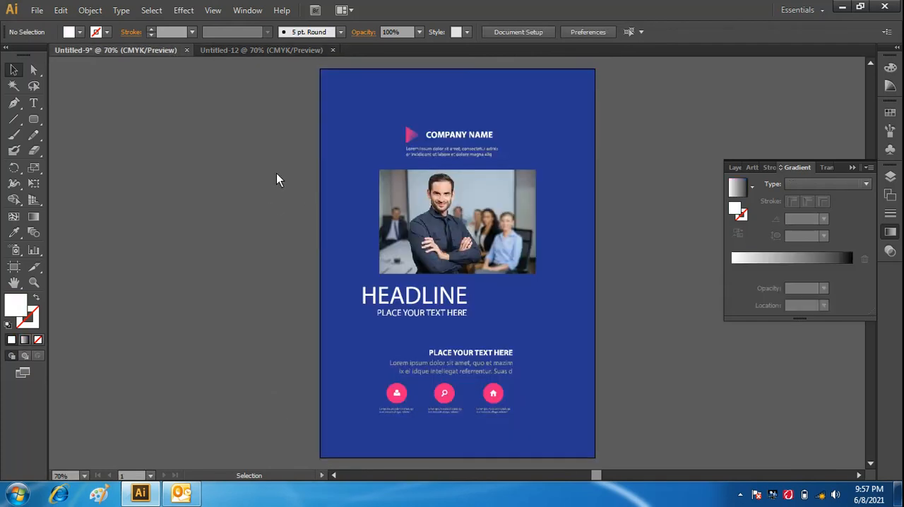
left_click(452, 135)
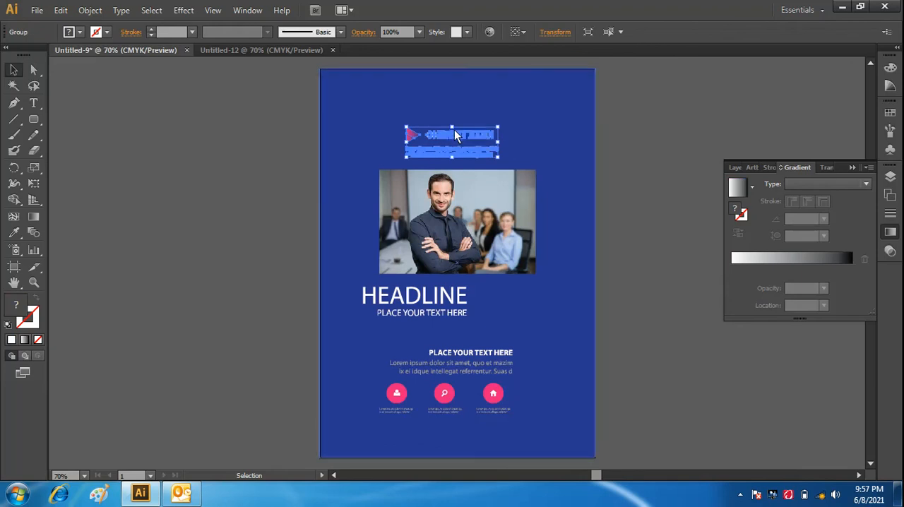
left_click_drag(448, 139, 385, 103)
left_click(244, 163)
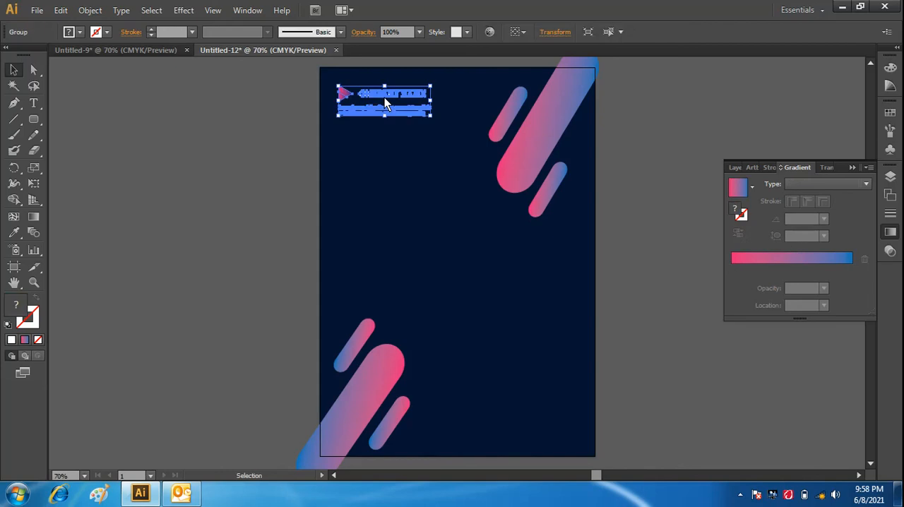
left_click(261, 161)
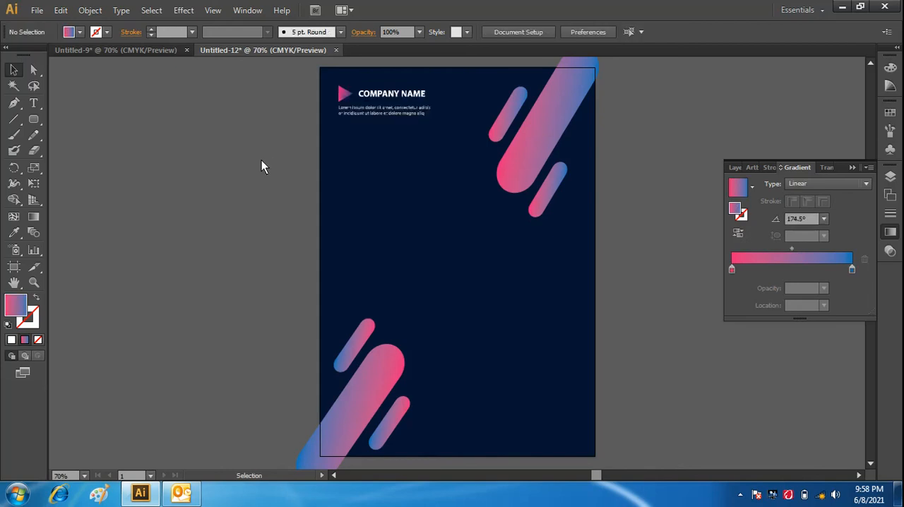
- Copy the PLACE YOUR TEXT HERE text block with its three icons from Untitled-9 to the lower-right area of the Untitled-12 artboard
left_click(135, 49)
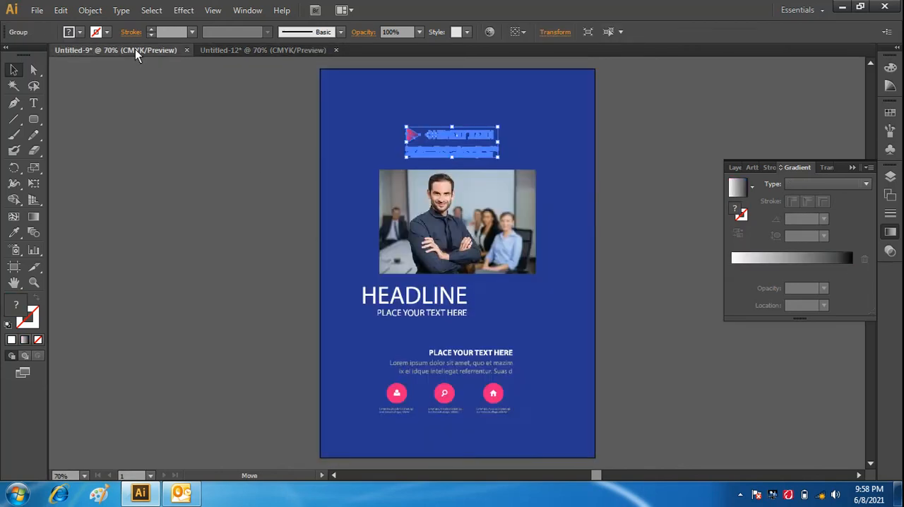
left_click(543, 377)
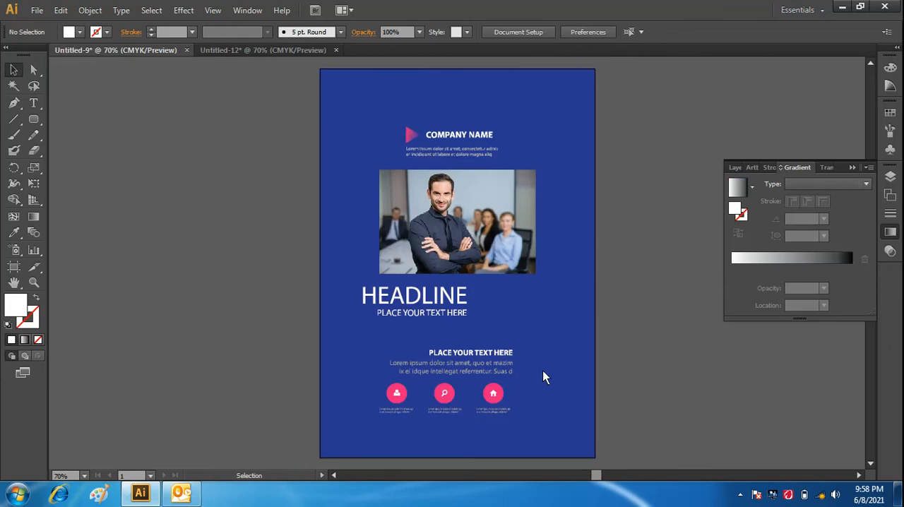
left_click(464, 362)
left_click_drag(498, 392, 545, 285)
left_click_drag(513, 413, 547, 394)
left_click(617, 416)
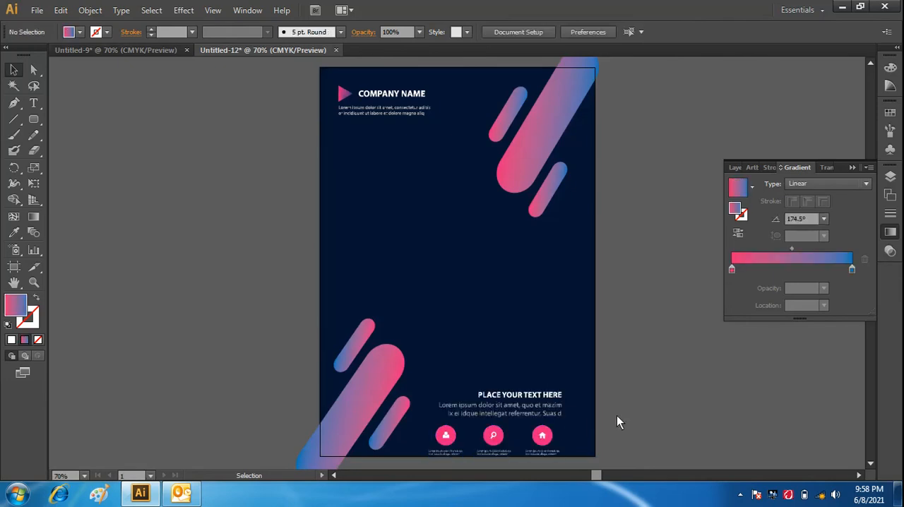
left_click_drag(496, 406, 545, 395)
left_click(655, 394)
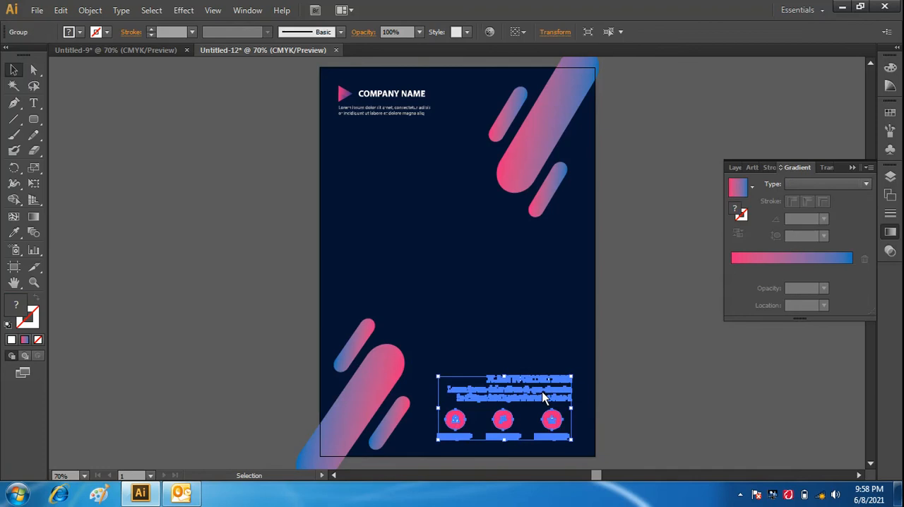
left_click(661, 385)
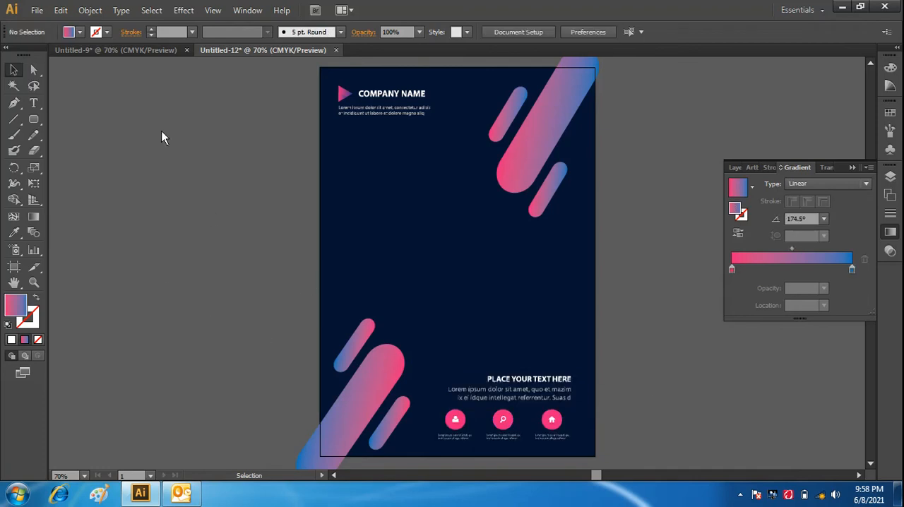
- Draw a black-filled circle about 3.3 in across with the Ellipse tool in the empty area left of the artboard
left_click(39, 119, "alt")
left_click(39, 119, "alt")
left_click(39, 120, "alt")
left_click(39, 121, "alt")
left_click(38, 120, "alt")
left_click(38, 117, "alt")
left_click(39, 117, "alt")
left_click(79, 33)
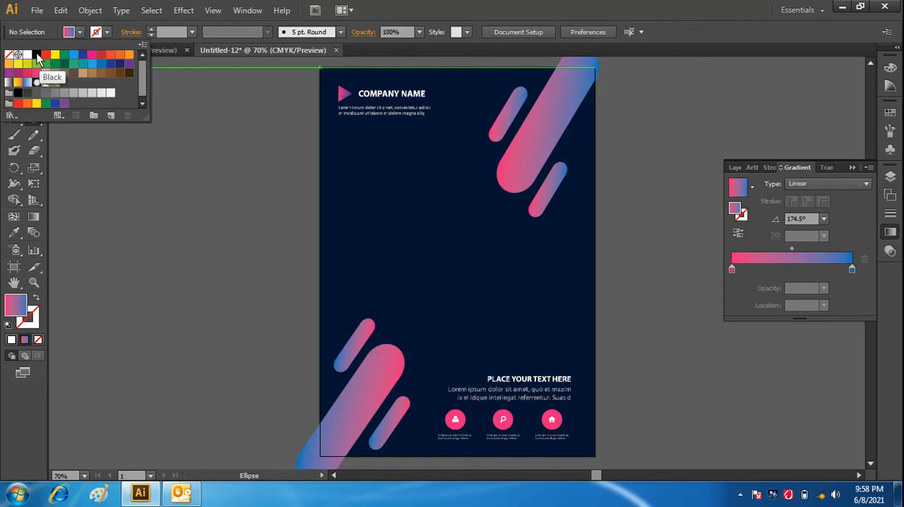
left_click(37, 58)
left_click(79, 32)
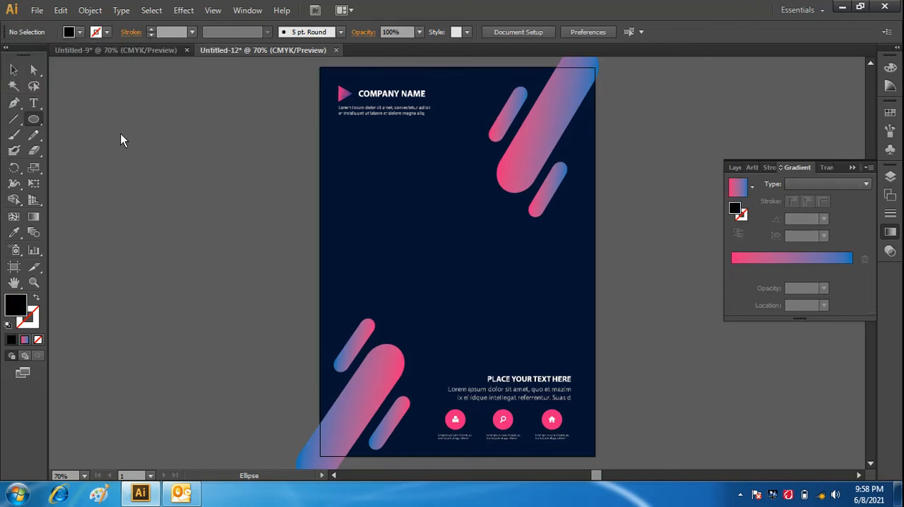
left_click_drag(121, 133, 232, 229)
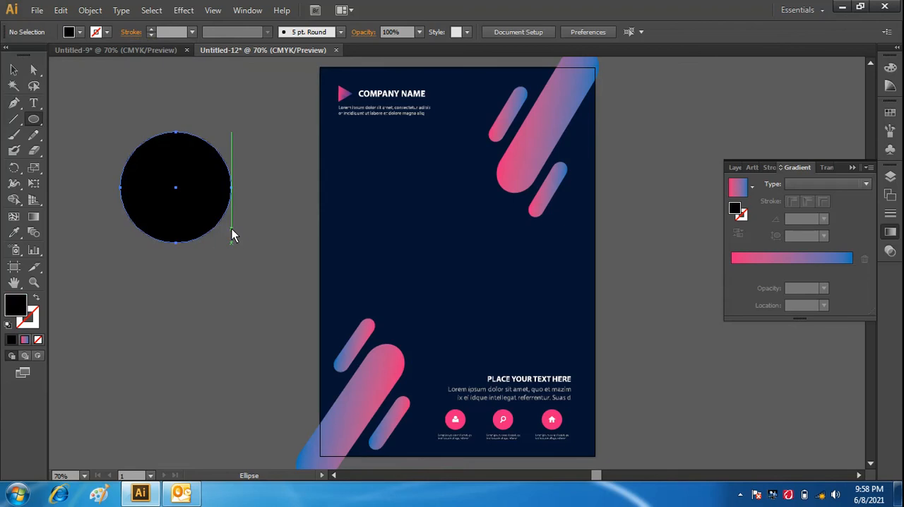
left_click(14, 69)
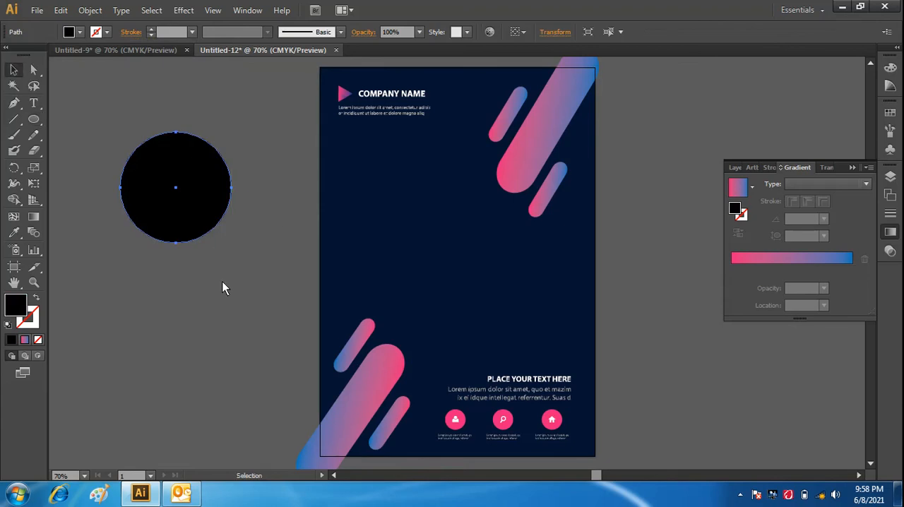
left_click(265, 276)
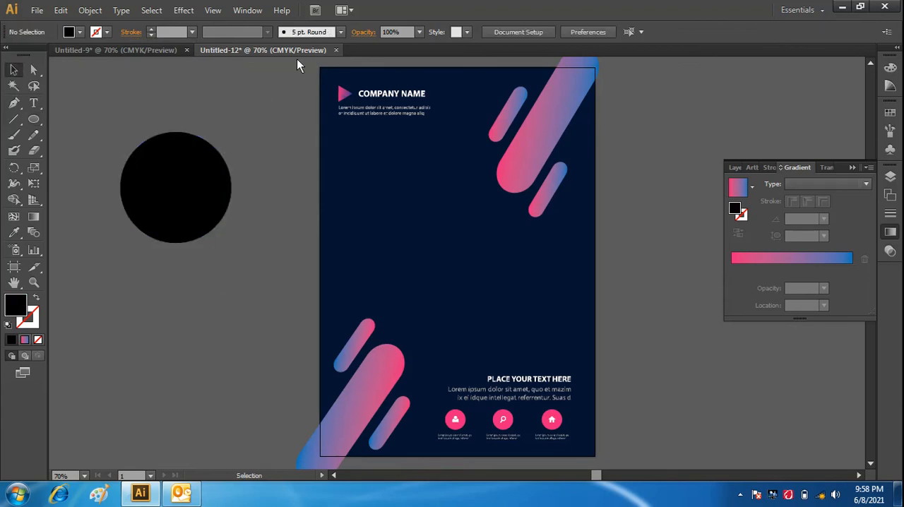
- Copy the businessman photo from Untitled-9 into Untitled-12, placing it left of the artboard just below the black circle
left_click(158, 56)
left_click(471, 248)
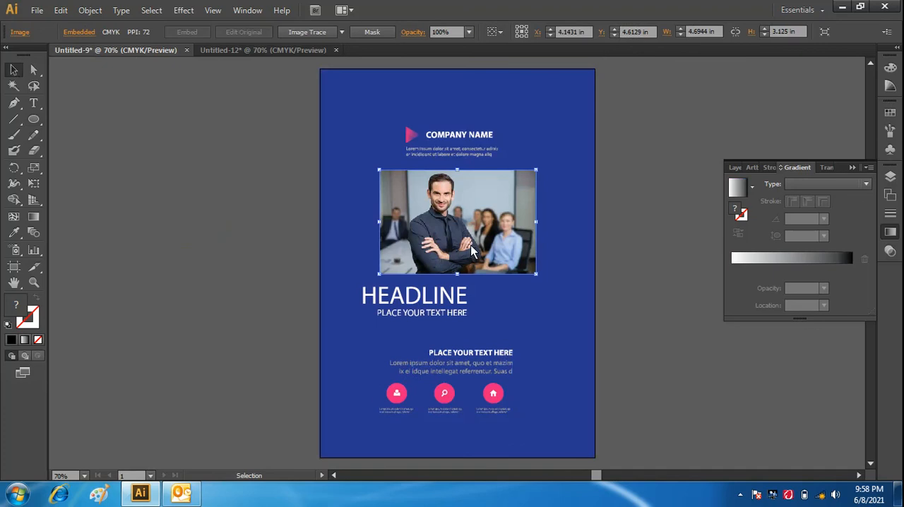
left_click_drag(472, 251, 210, 294)
left_click(259, 150)
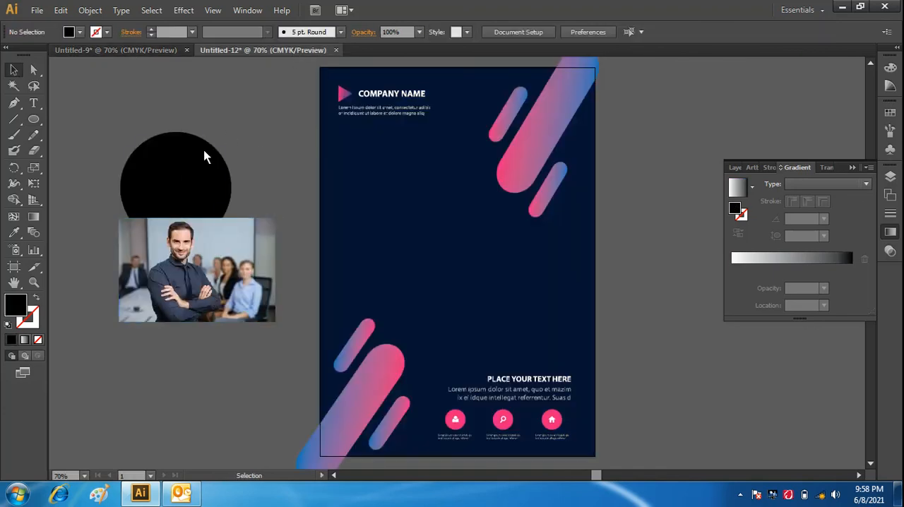
- Move the black circle over the man in the photo and bring it to the front
left_click_drag(173, 164, 181, 253)
right_click(181, 252)
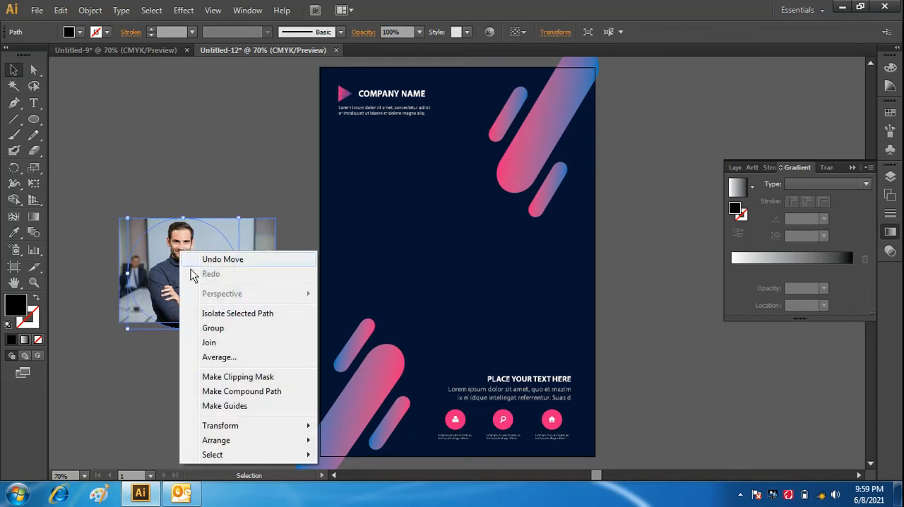
mouse_move(250, 441)
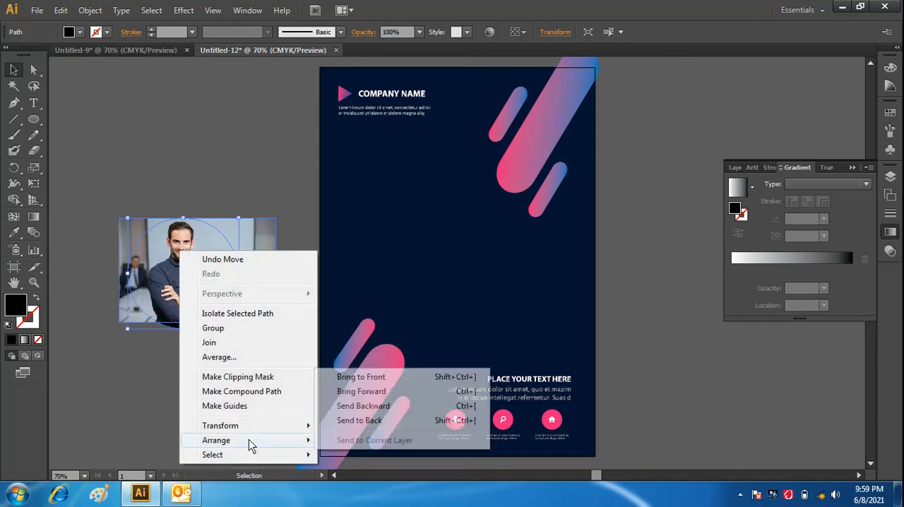
left_click(374, 378)
left_click(209, 400)
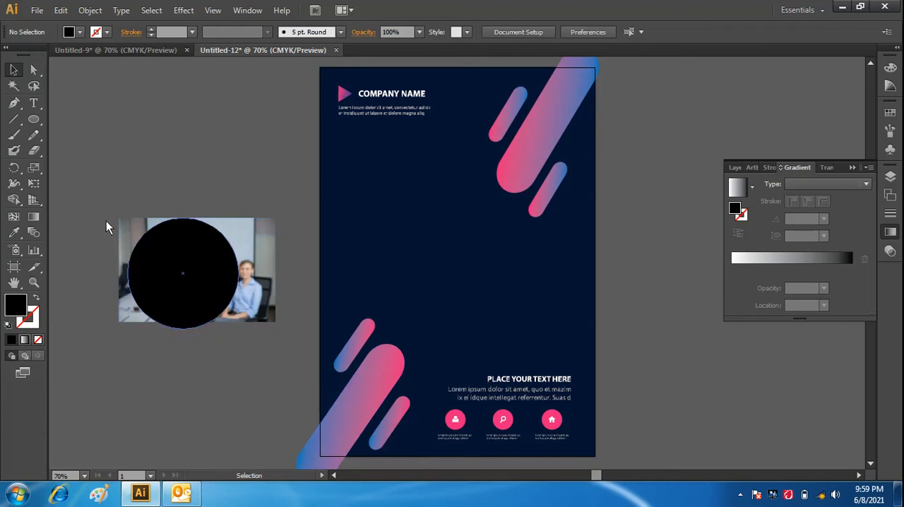
- Shrink the black circle proportionally to about 3.07 in so it fits within the photo's height, and nudge it into place over the man
left_click_drag(98, 203, 283, 350)
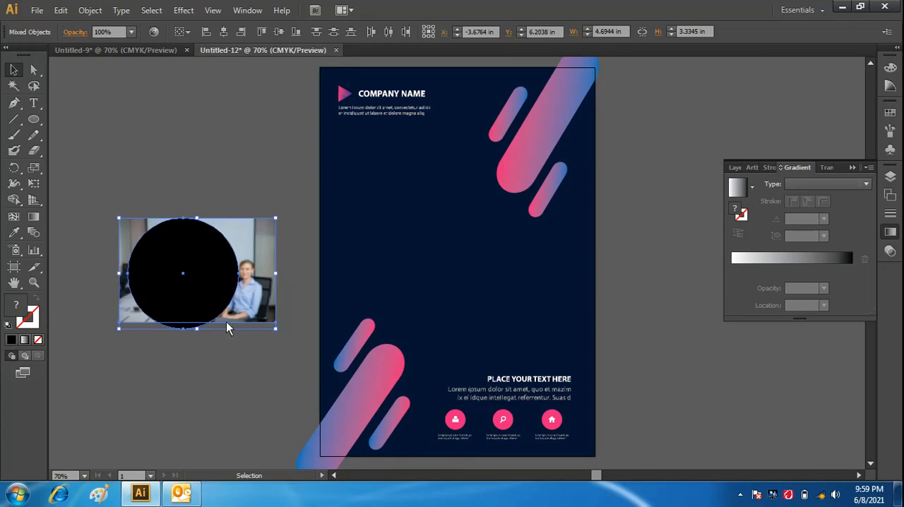
left_click(231, 400)
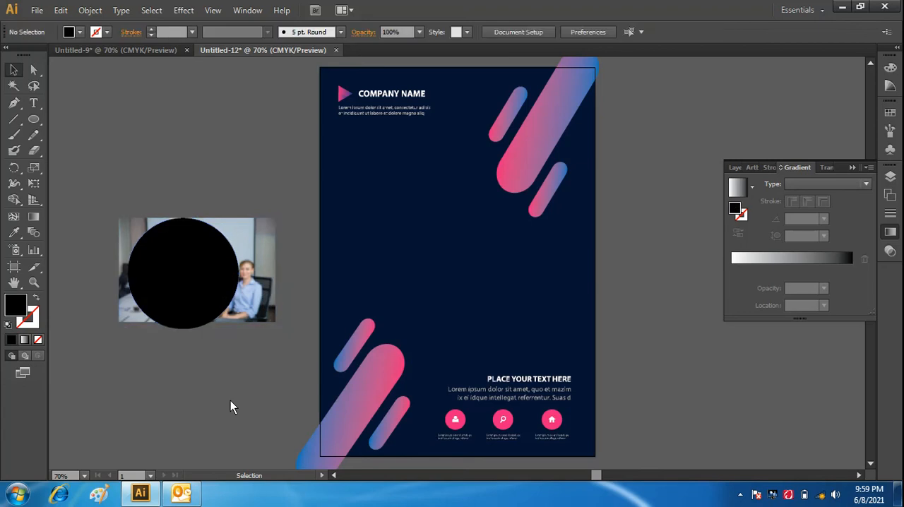
left_click(186, 282)
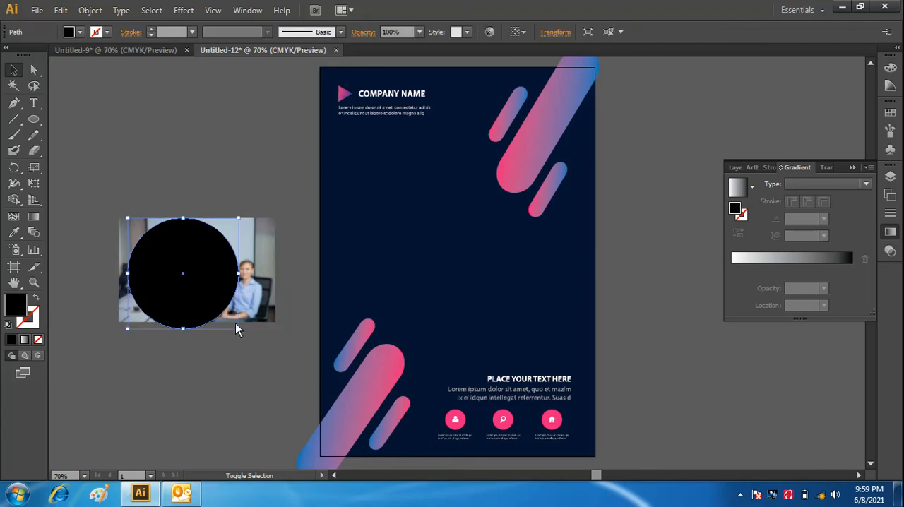
left_click(239, 355)
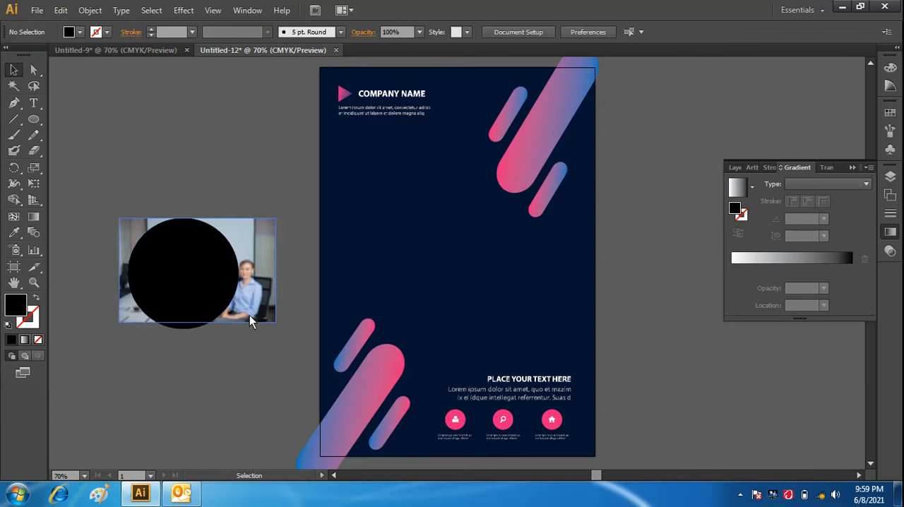
left_click(219, 276)
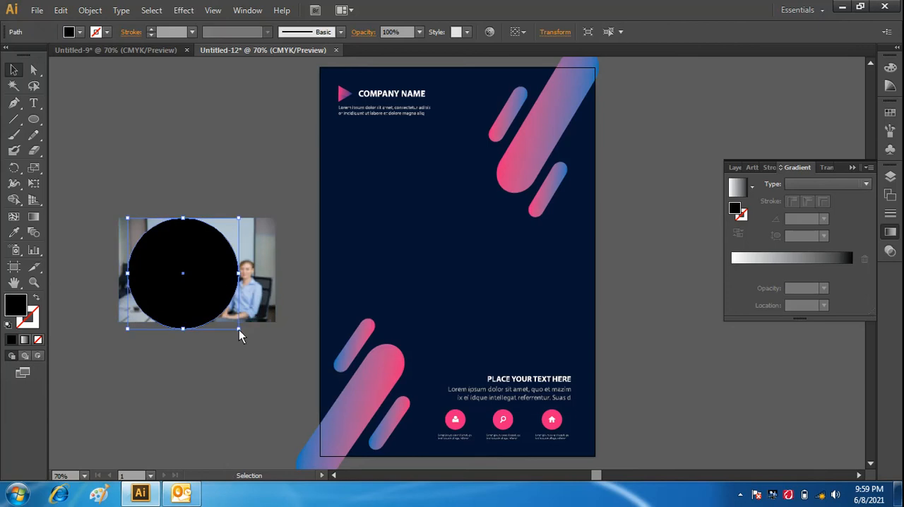
left_click_drag(238, 328, 206, 342)
left_click(196, 350)
left_click(177, 268)
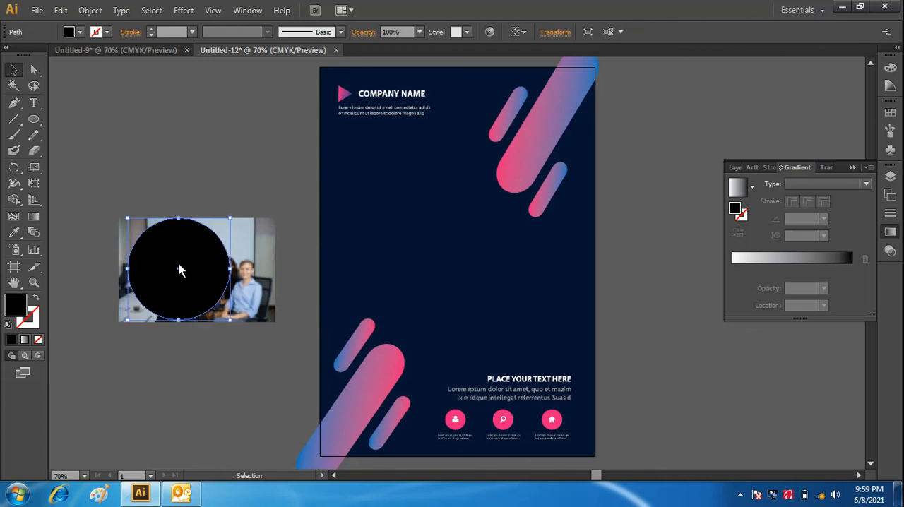
left_click_drag(179, 265, 181, 267)
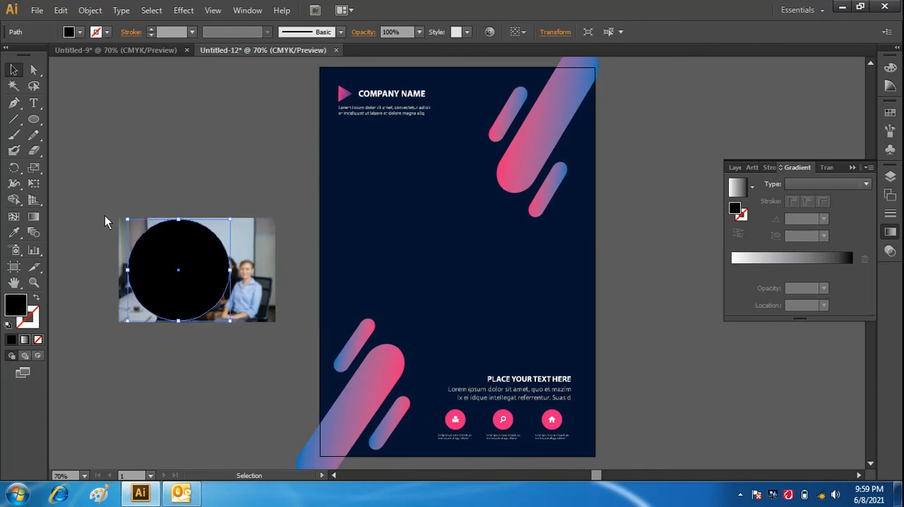
- Make a clipping mask from the black circle and the photo to crop the photo to a circle
left_click_drag(105, 212, 281, 337)
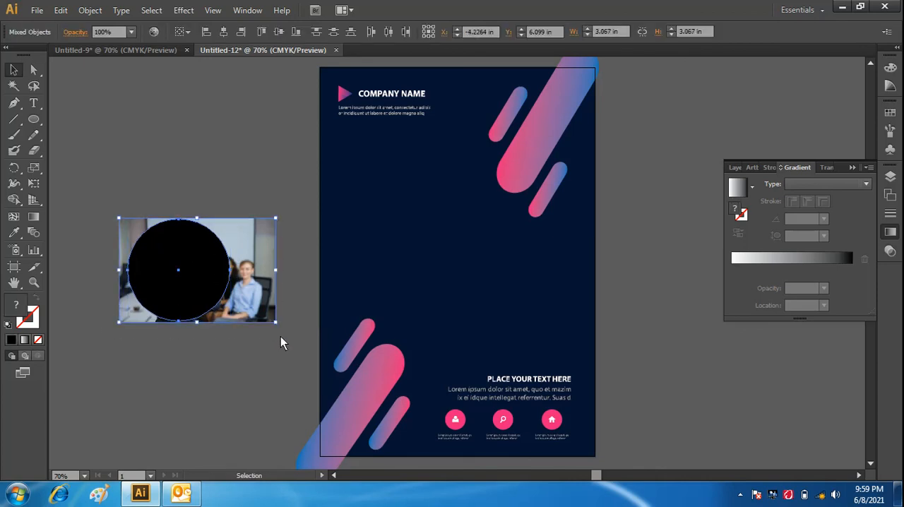
right_click(179, 274)
left_click(238, 357)
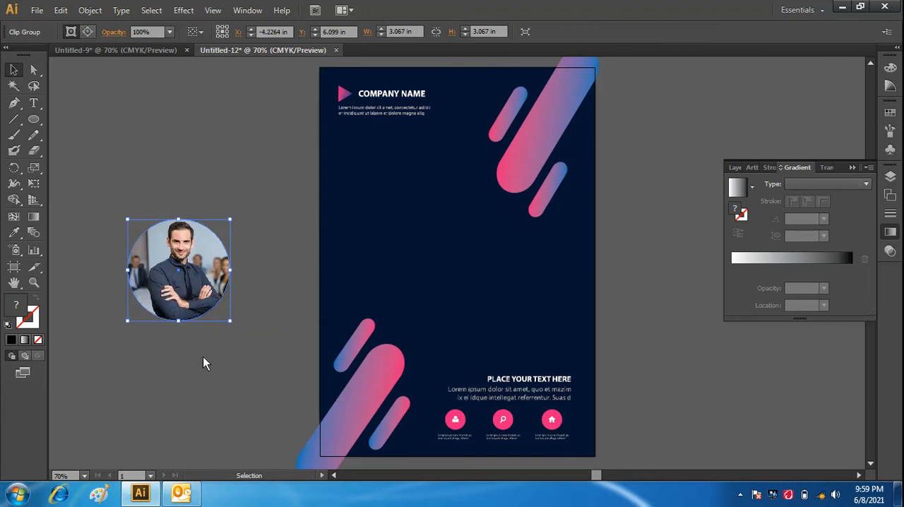
left_click(181, 364)
- Apply a 2 pt stroke to the circular clipped photo
left_click(182, 279)
left_click(891, 252)
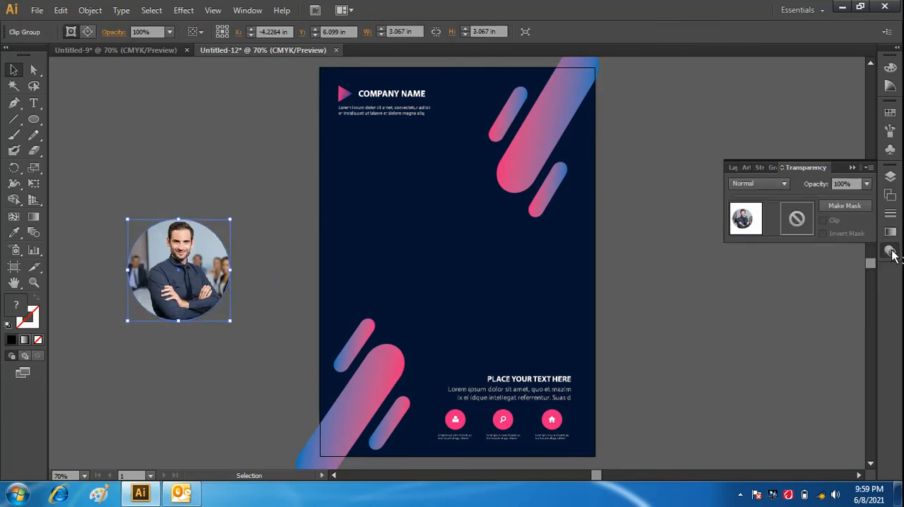
left_click(763, 168)
left_click(819, 184)
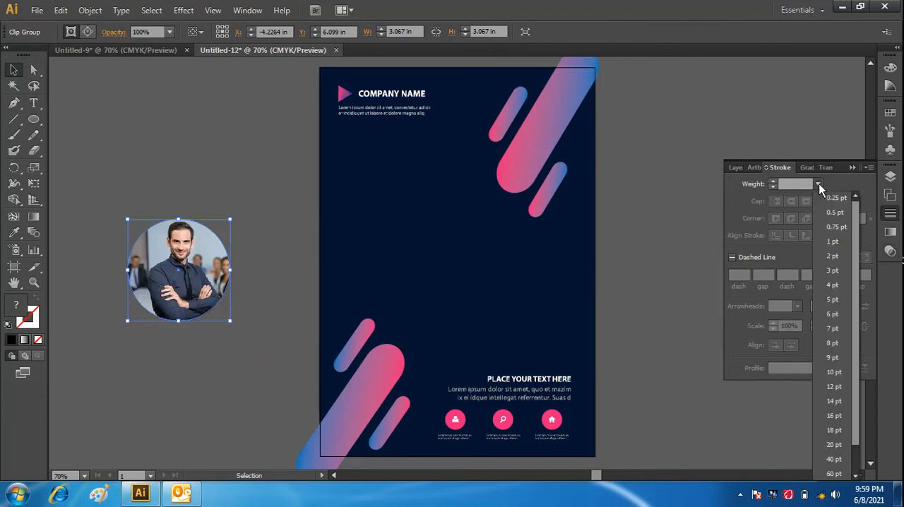
left_click(839, 258)
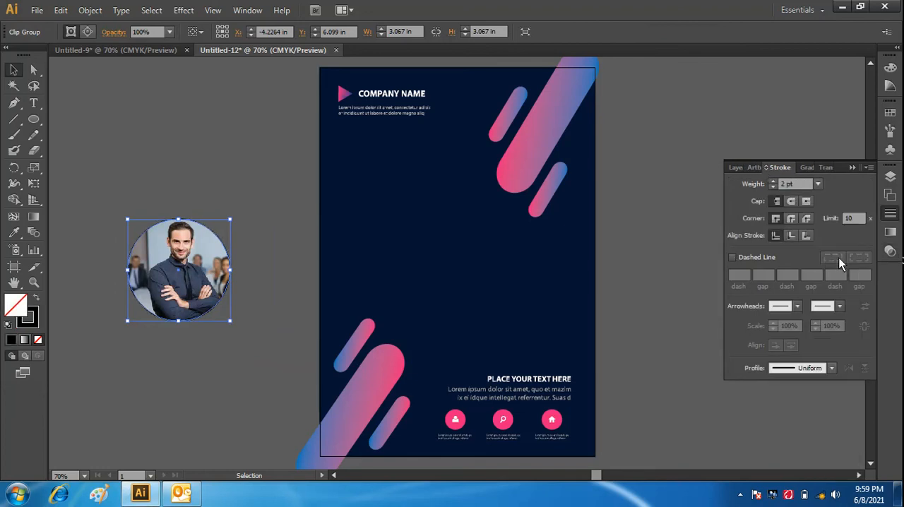
left_click(179, 364)
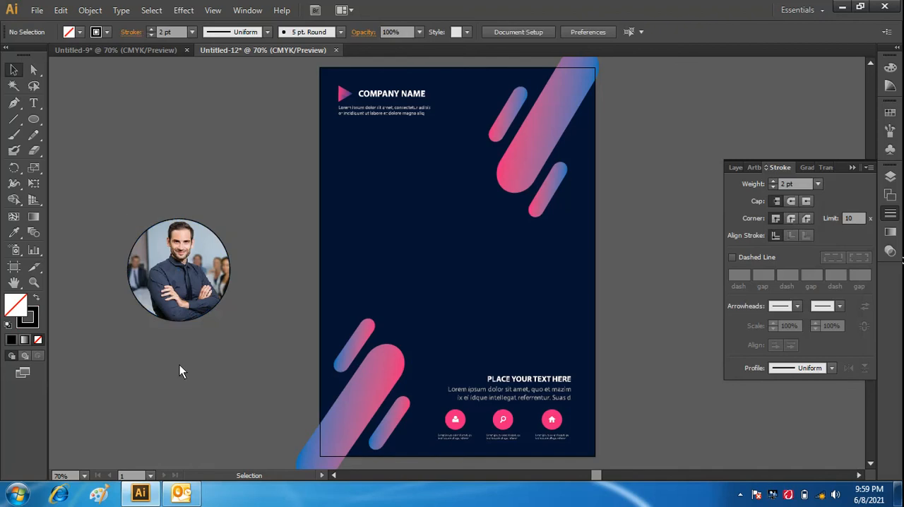
- Set the circular photo's stroke colour to near-white F9F7F8
left_click(219, 242)
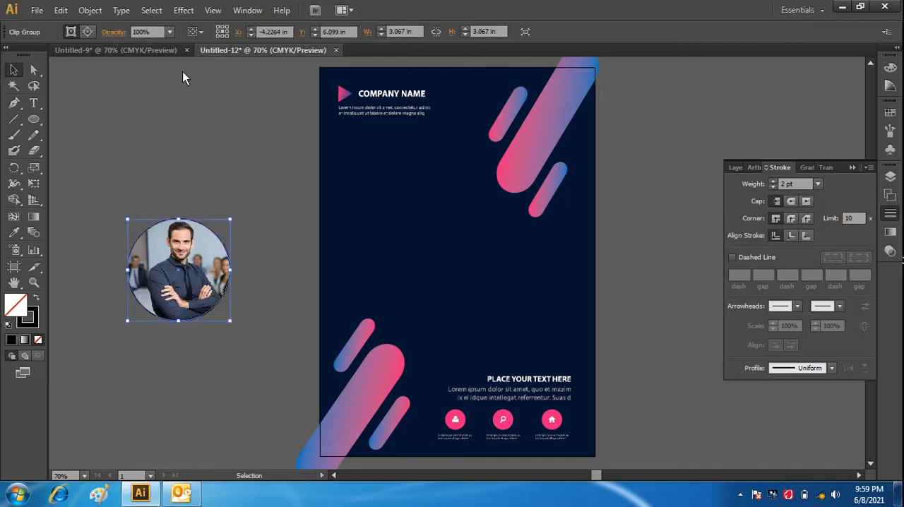
double_click(32, 321)
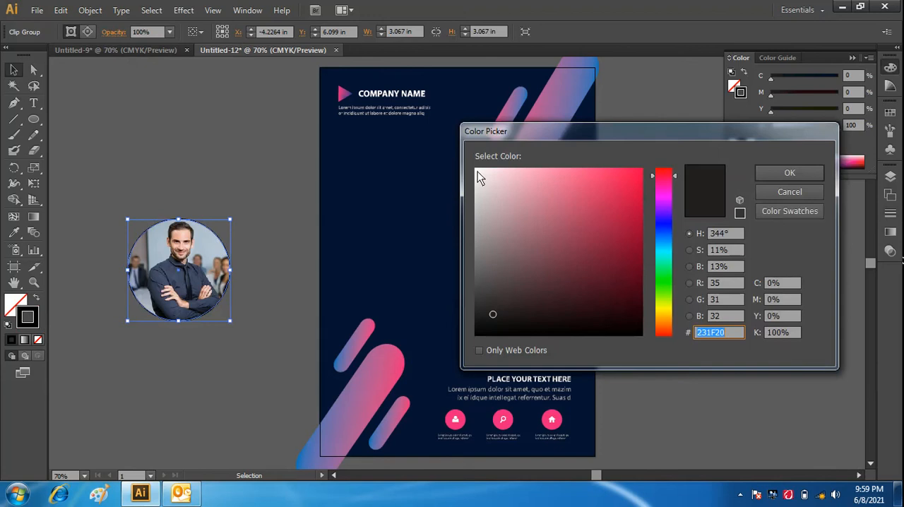
left_click(477, 171)
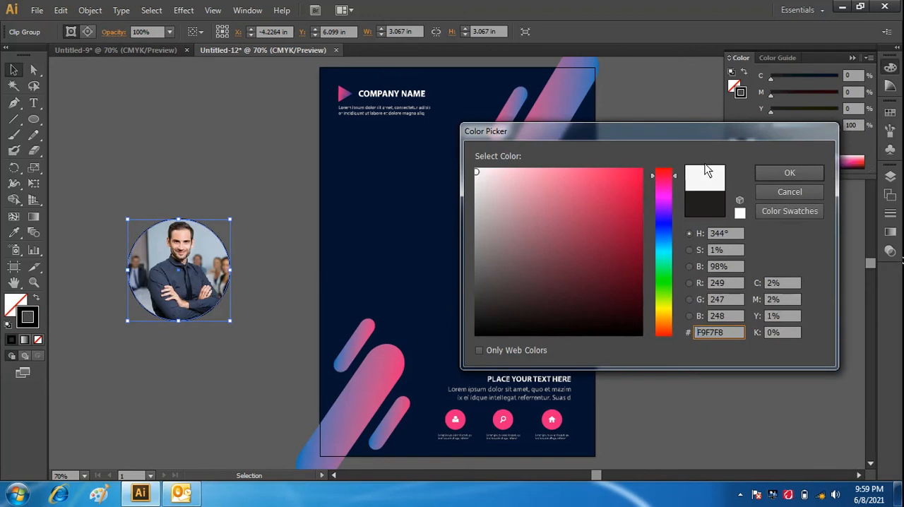
left_click(790, 173)
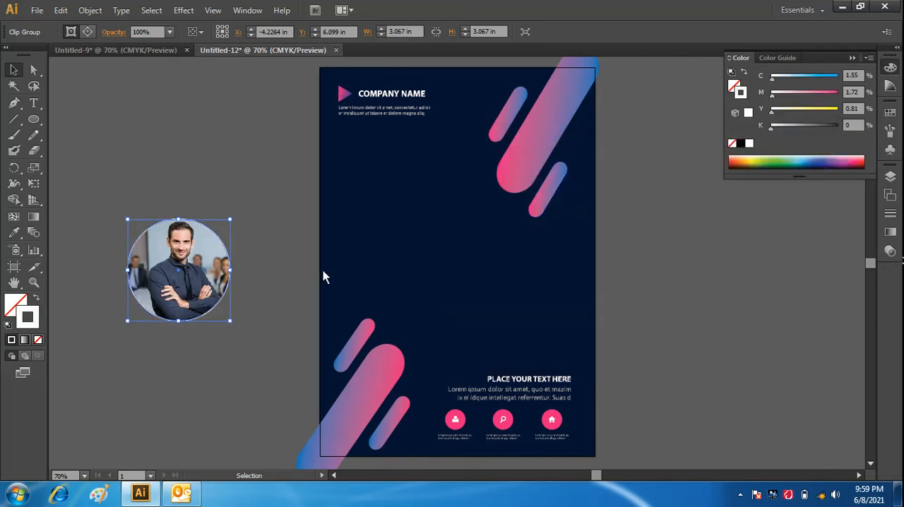
left_click(269, 342)
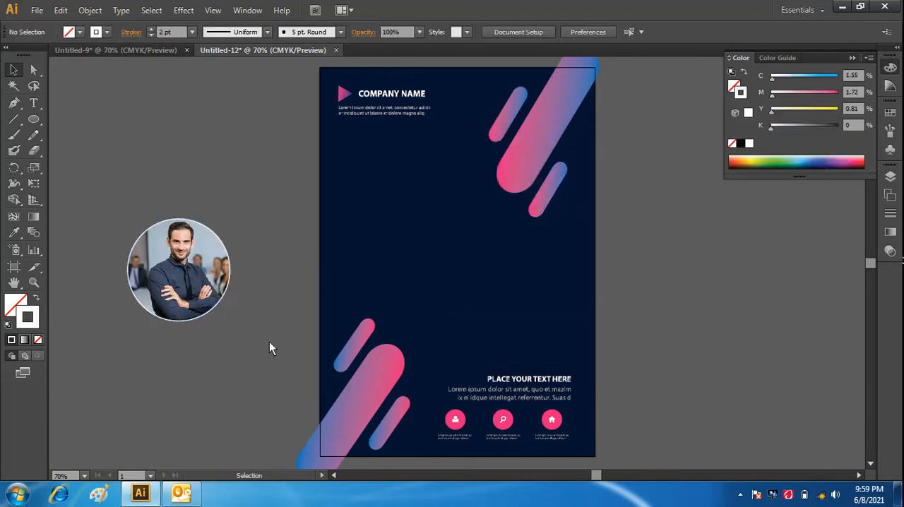
- Set the circular photo's stroke weight to 5 pt
left_click(231, 272)
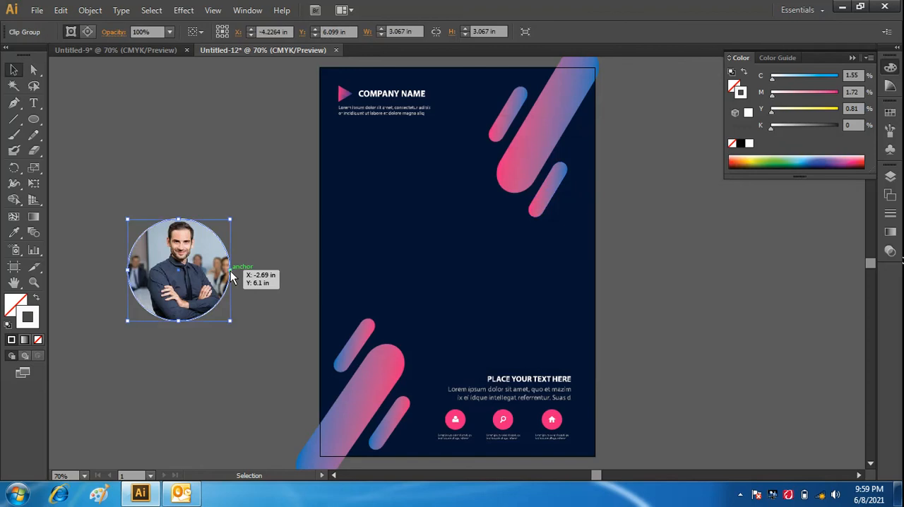
left_click(890, 251)
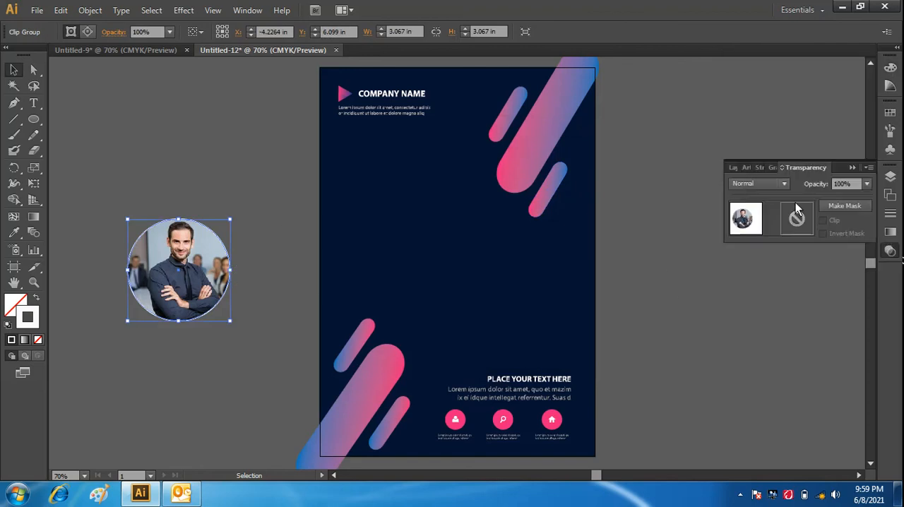
left_click(771, 167)
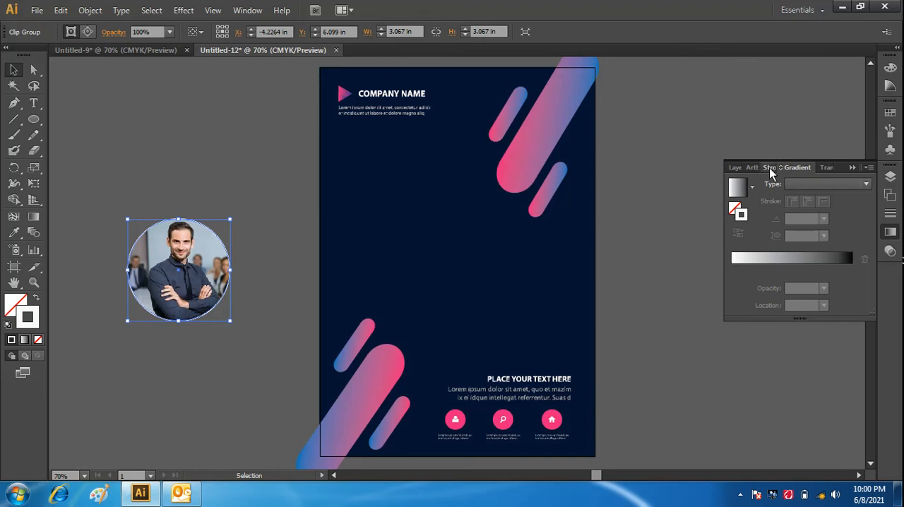
left_click(770, 168)
left_click(818, 184)
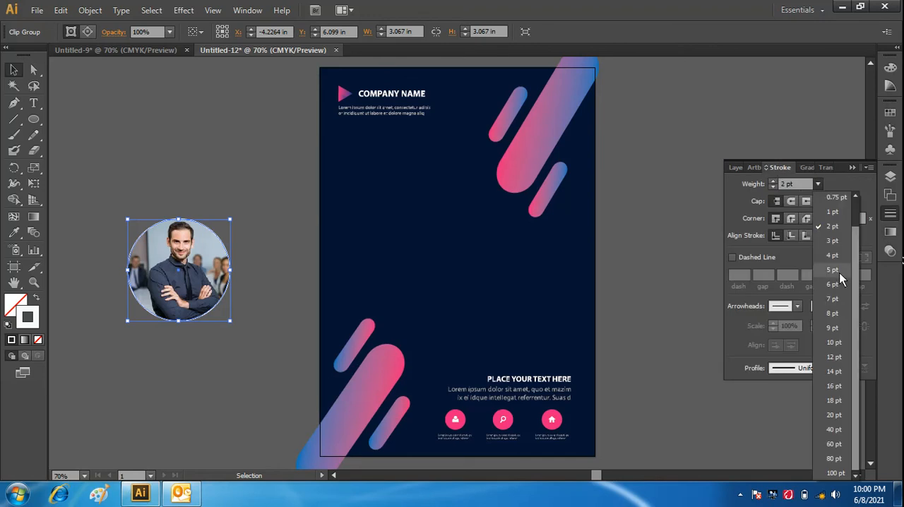
left_click(835, 258)
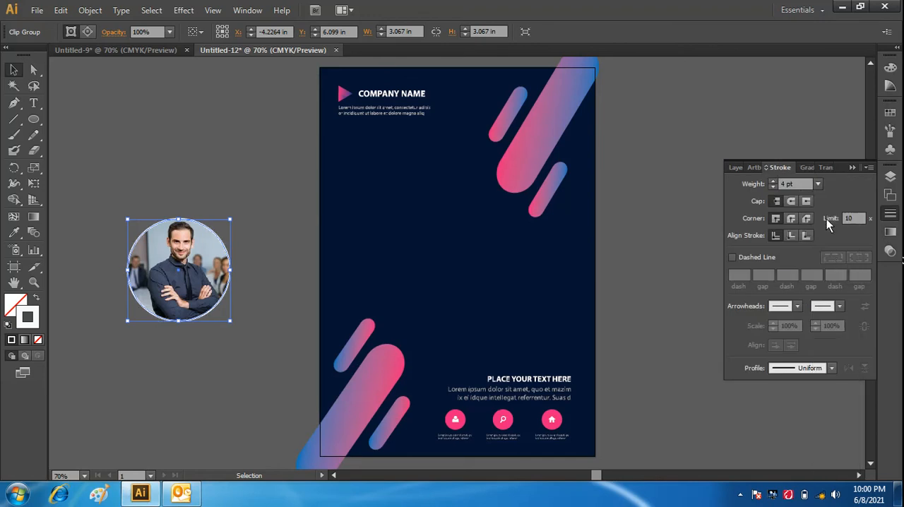
left_click(819, 184)
left_click(829, 271)
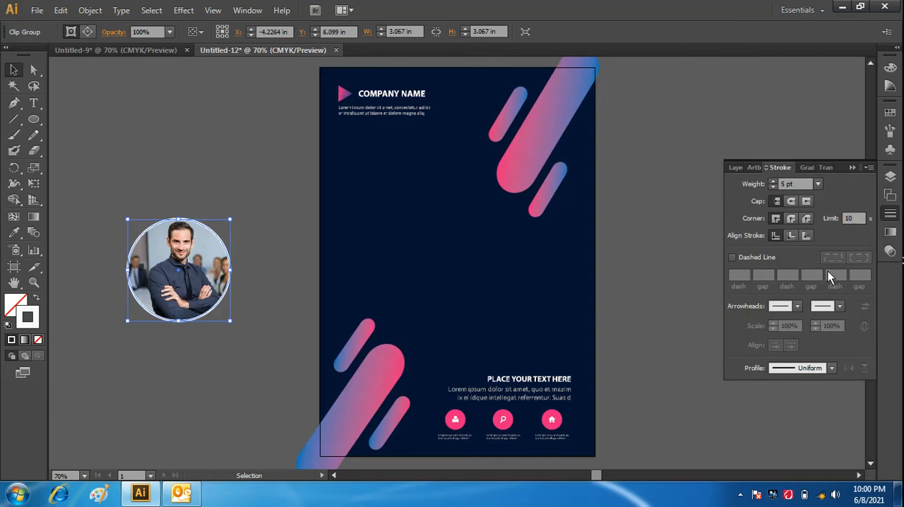
left_click(216, 398)
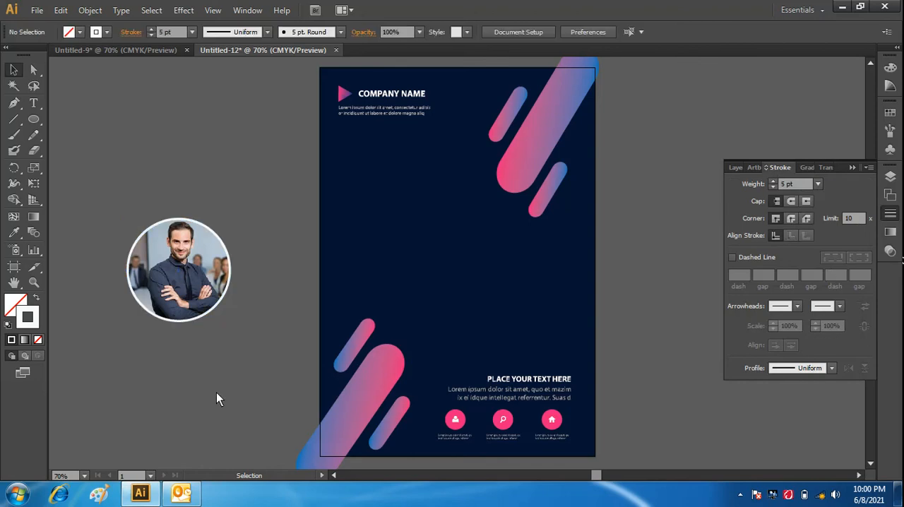
- Move the outlined circular photo onto the flyer, left of centre between the upper and lower groups of gradient bars
left_click(181, 260)
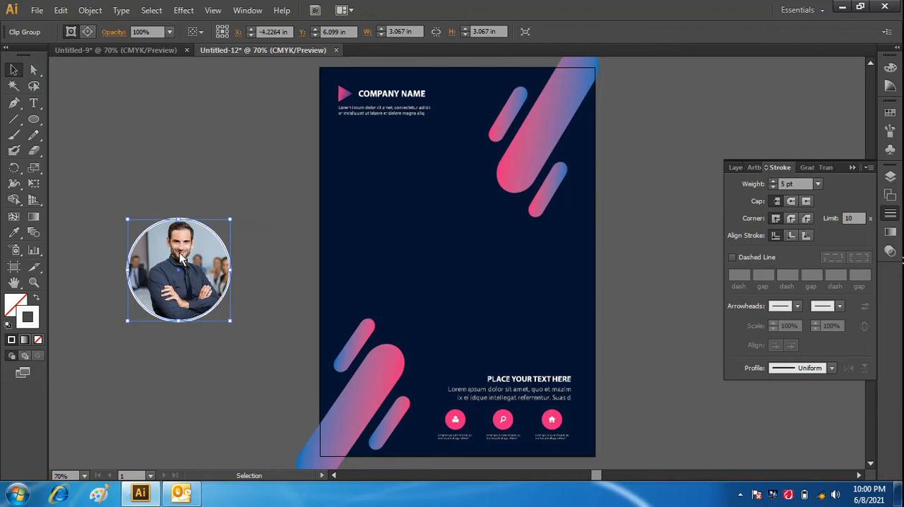
left_click_drag(192, 271, 431, 233)
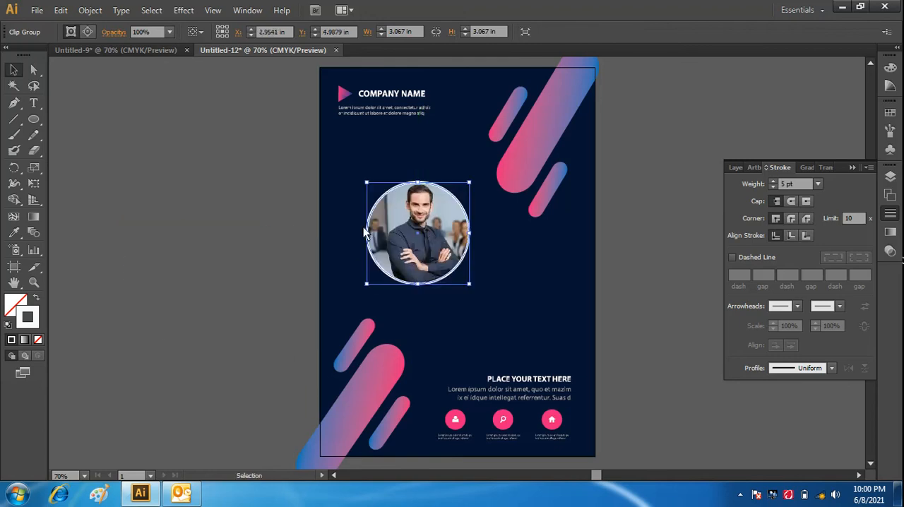
left_click(204, 277)
left_click(424, 247)
left_click(232, 306)
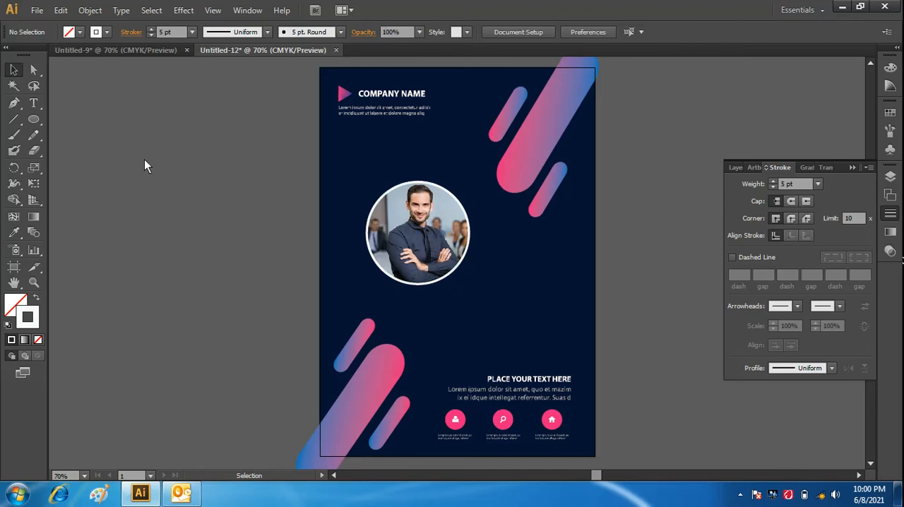
- Draw a wide rectangle with dark grey fill 494848 on the empty canvas to the left of the flyer
double_click(15, 304)
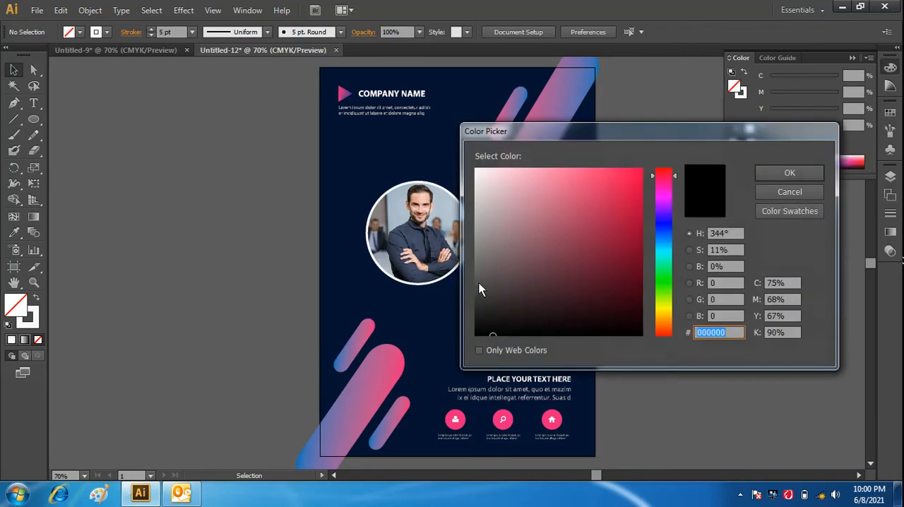
left_click(478, 288)
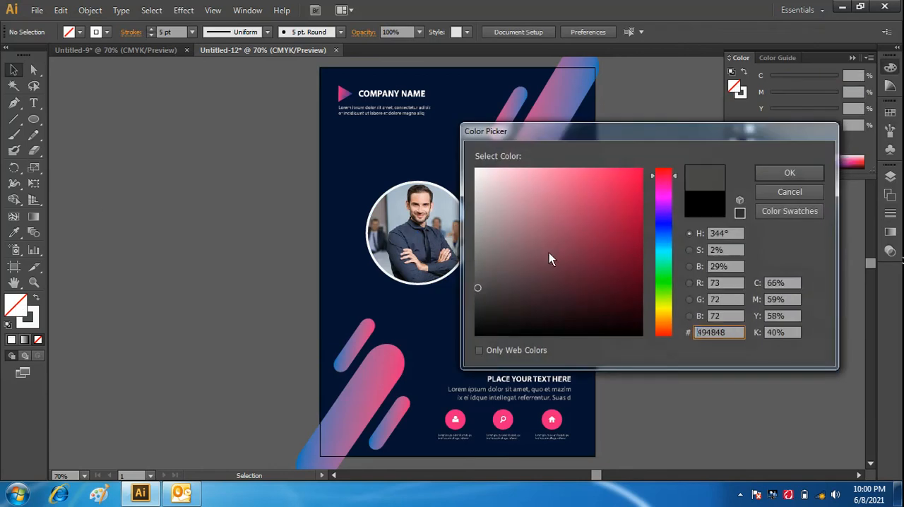
left_click(771, 173)
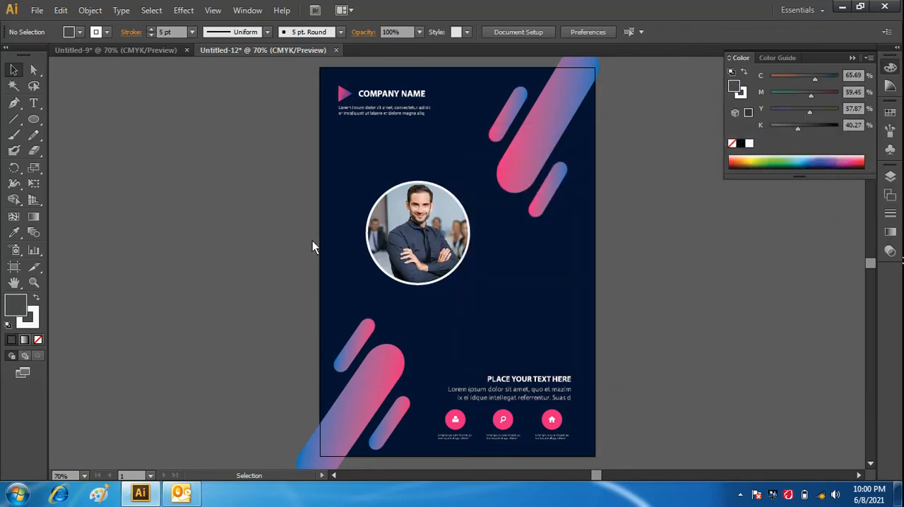
left_click(34, 122, "alt")
left_click(33, 122, "alt")
left_click(34, 122, "alt")
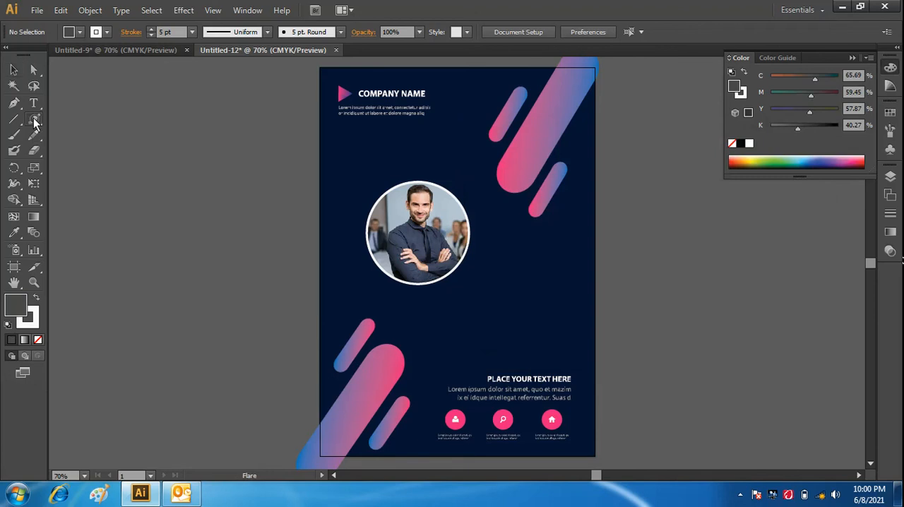
left_click(34, 121, "alt")
left_click(145, 188)
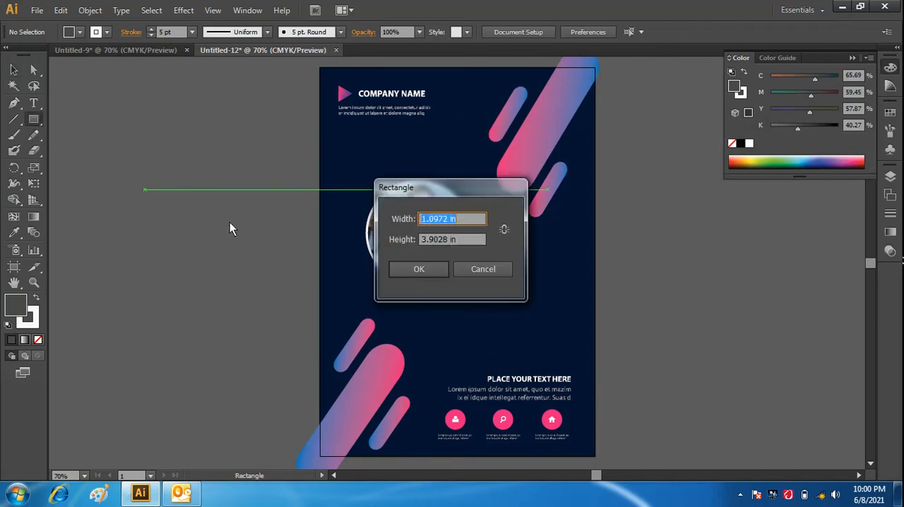
left_click(460, 269)
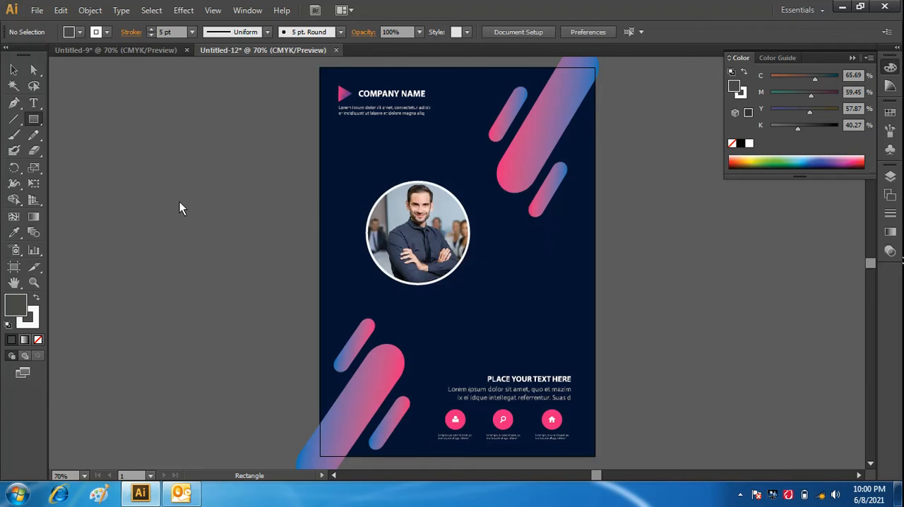
left_click_drag(180, 202, 305, 251)
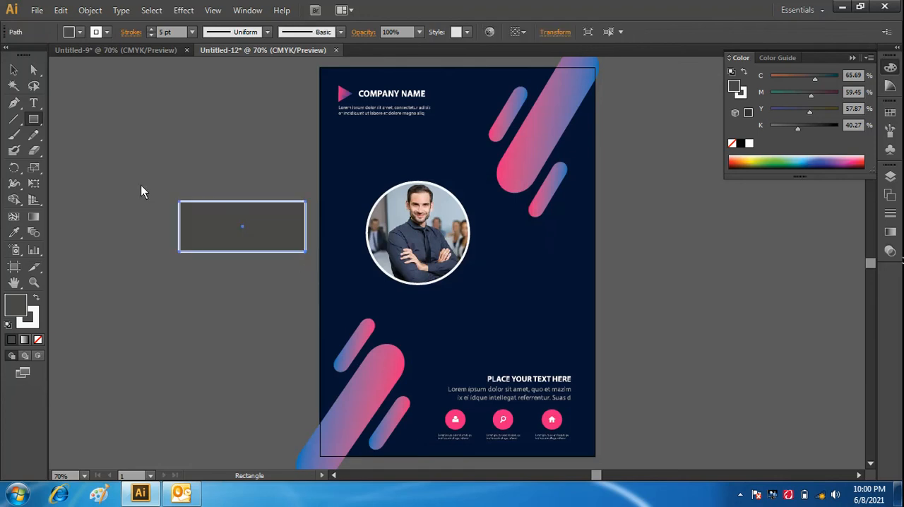
- Remove the rectangle's stroke and sample the man's shirt colour onto it with the Eyedropper
left_click(95, 31)
left_click(9, 57)
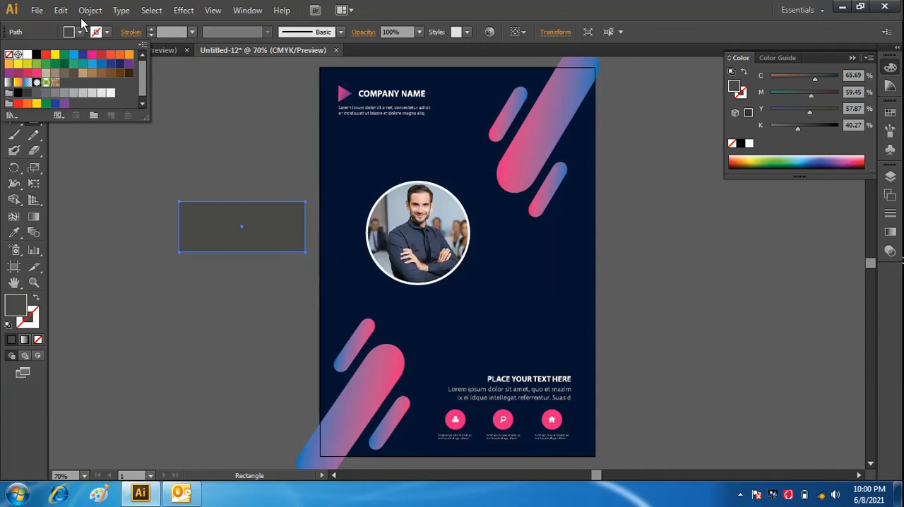
left_click(14, 235)
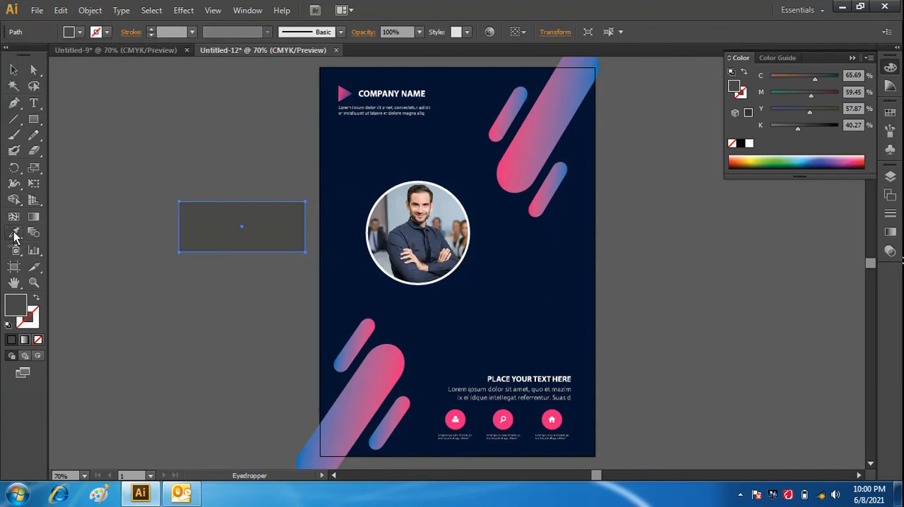
left_click(416, 241)
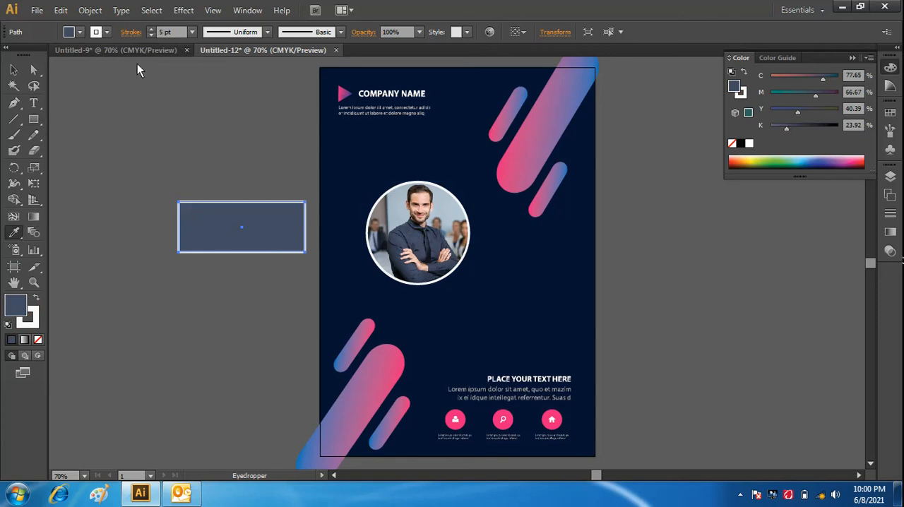
- Try grey and further sampled shirt colours on the rectangle, ending with a C=0 M=0 Y=0 K=80 fill
left_click(79, 32)
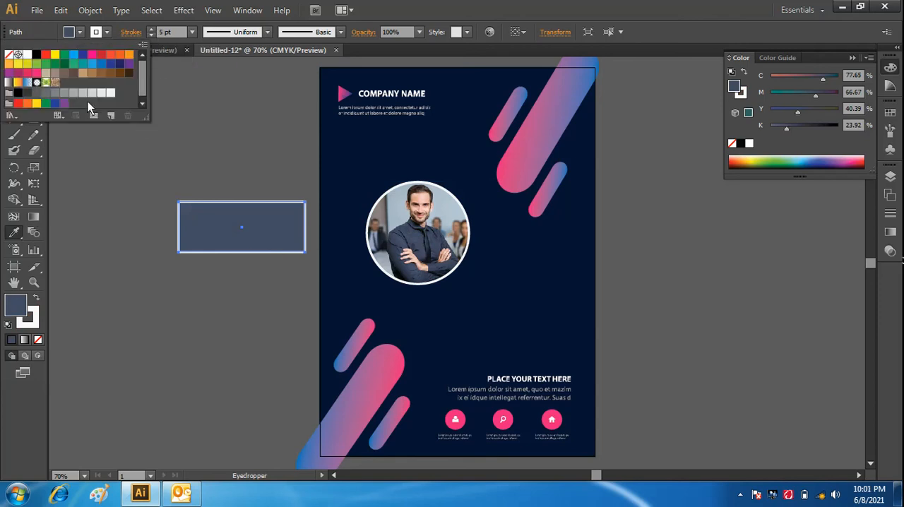
left_click(38, 96)
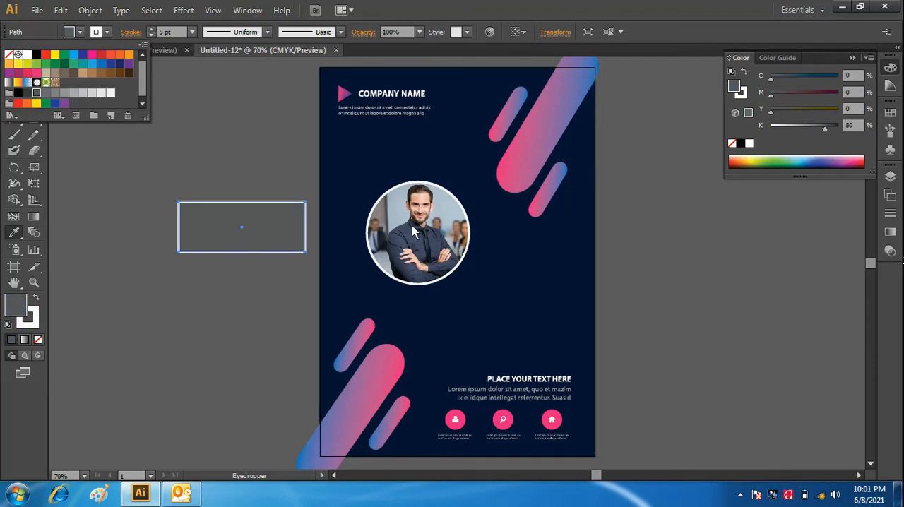
left_click(428, 241)
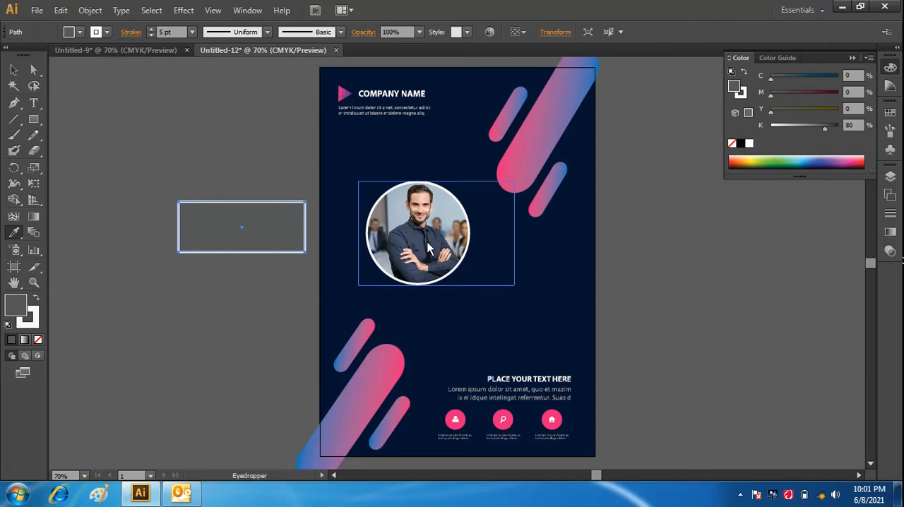
left_click(428, 241)
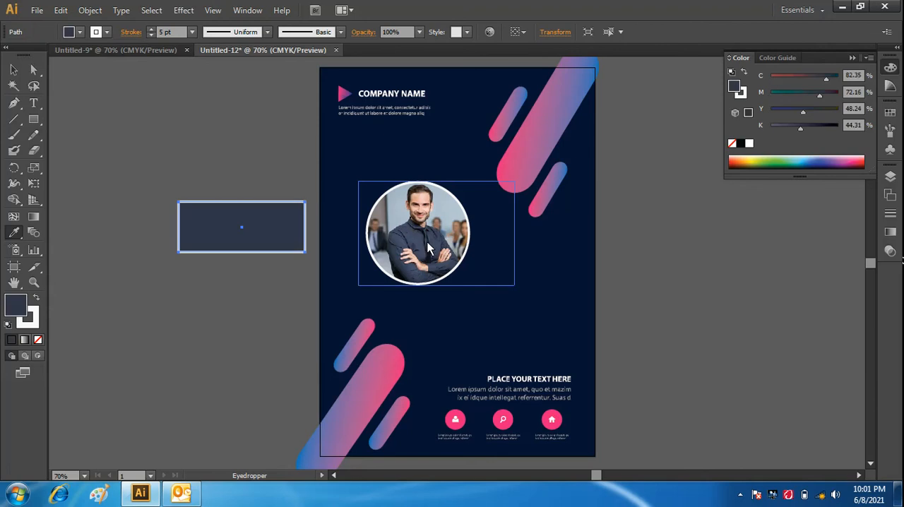
left_click(415, 249)
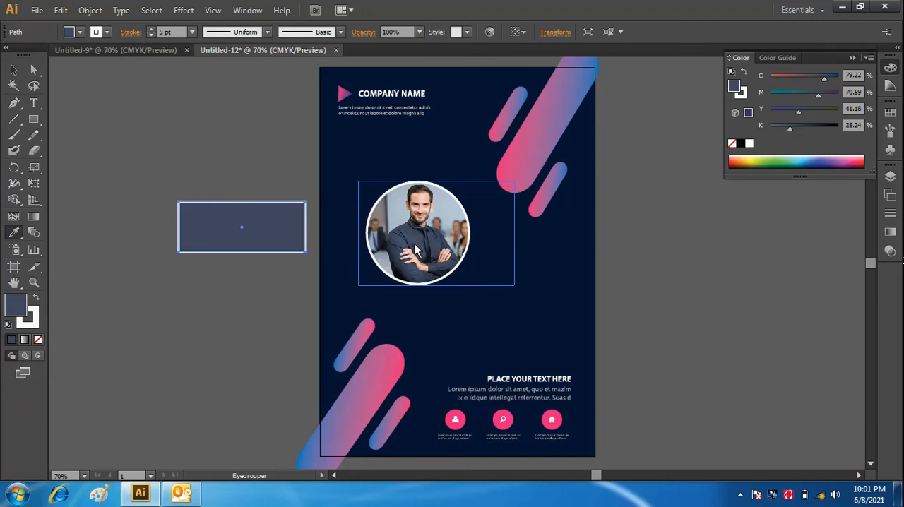
left_click(79, 32)
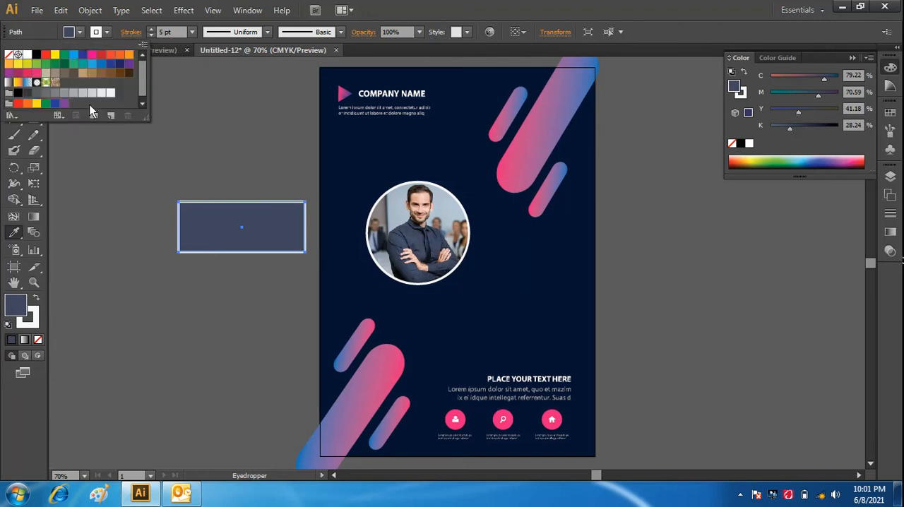
left_click(37, 94)
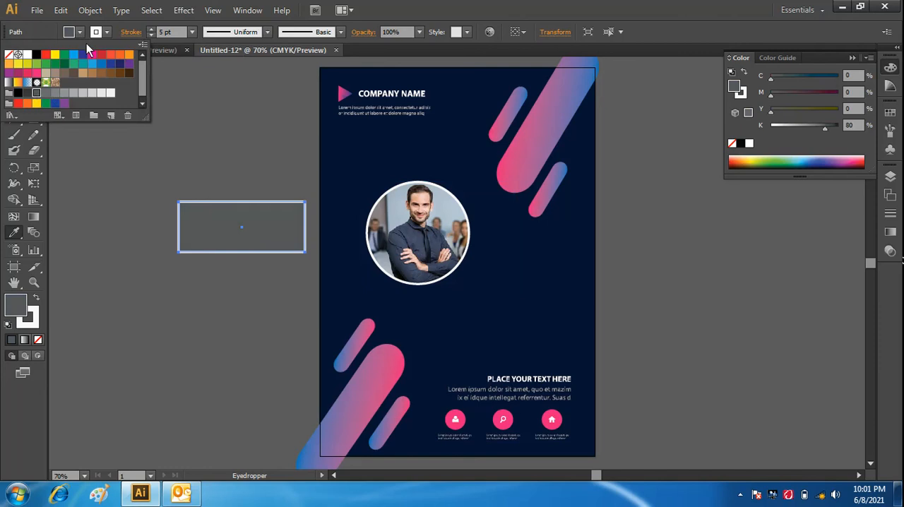
- Set the grey rectangle's stroke to none
left_click(111, 33)
left_click(106, 34)
left_click(10, 54)
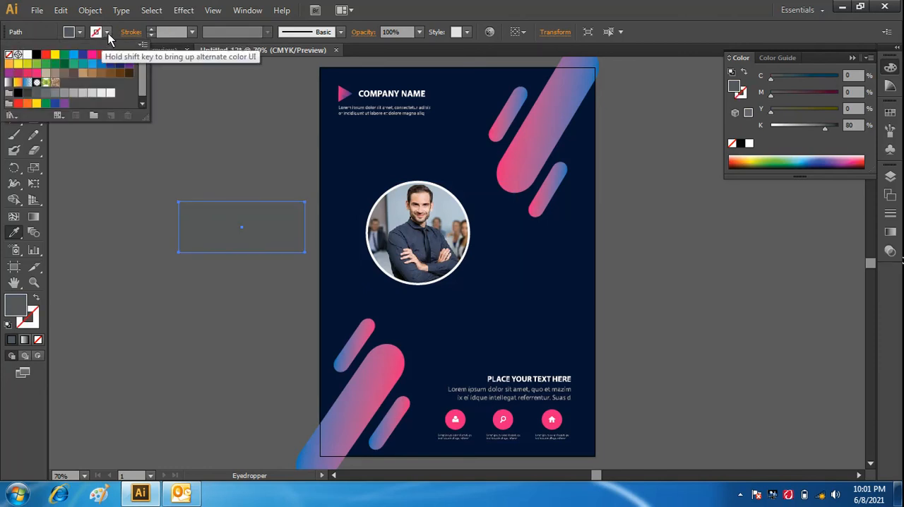
left_click(108, 33)
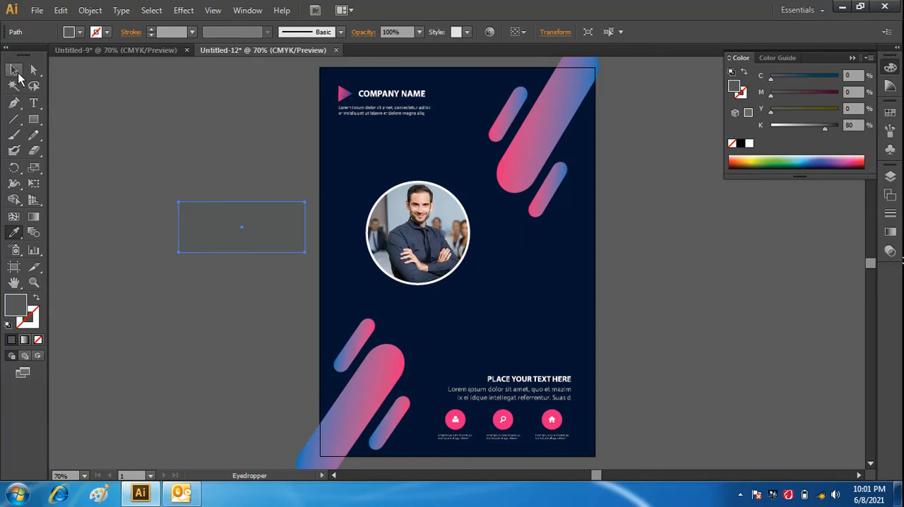
- Move the rectangle onto the flyer, just below and right of the circular photo, above the PLACE YOUR TEXT HERE heading
left_click(16, 72)
left_click(227, 305)
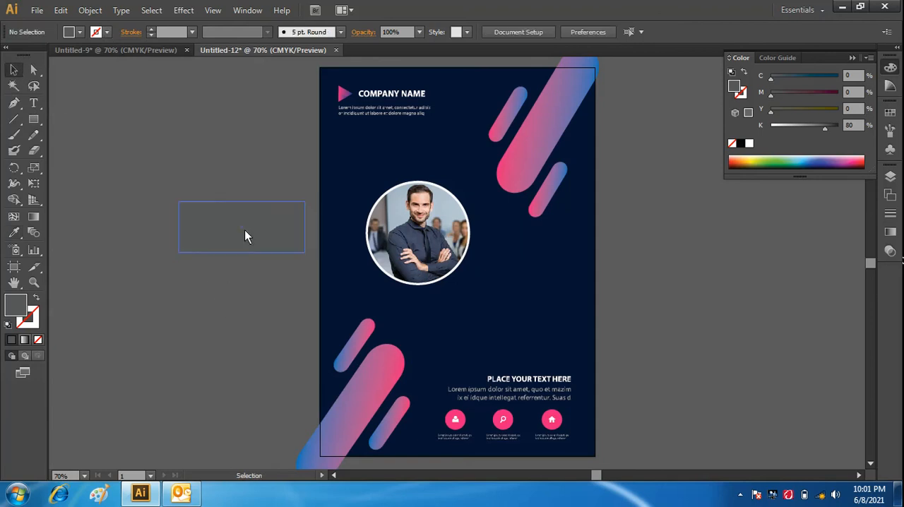
left_click_drag(245, 237, 518, 316)
left_click(653, 346)
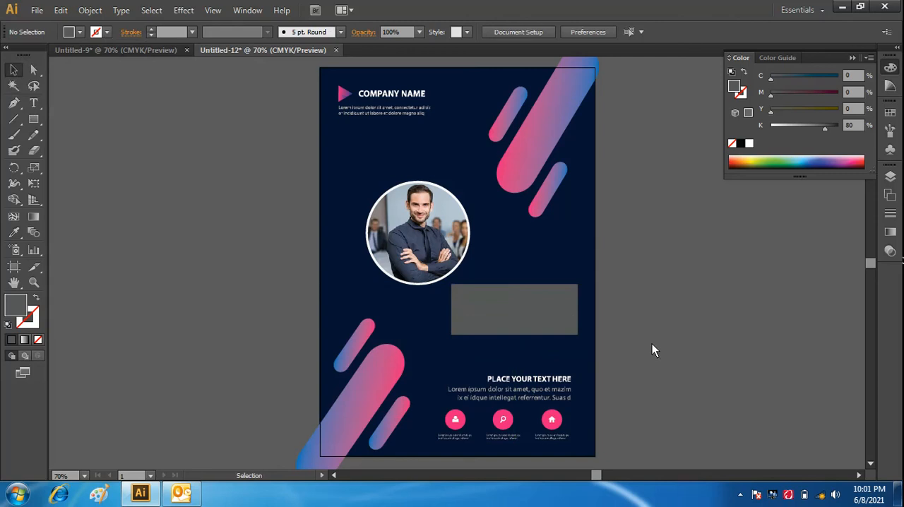
- Recolour the grey rectangle with the man's shirt colour using the Eyedropper, and remove the white stroke it picks up
left_click(531, 309)
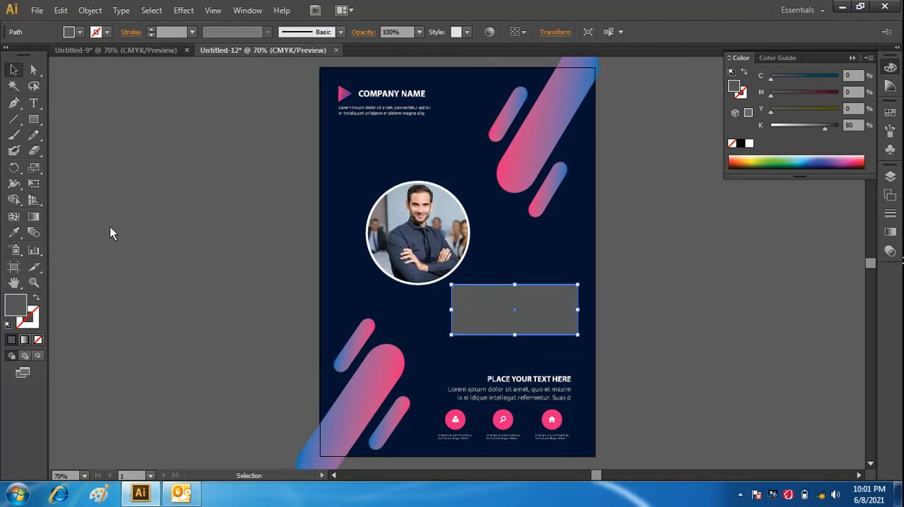
left_click(13, 232)
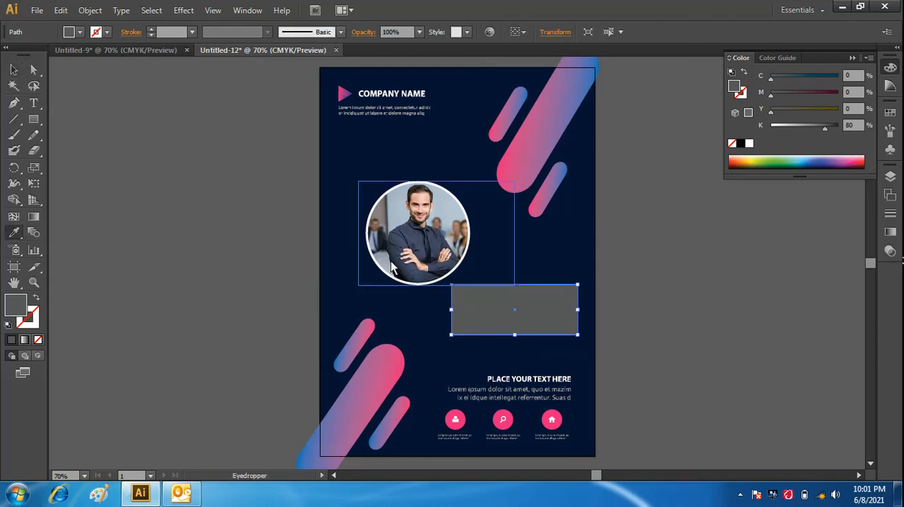
left_click(428, 248)
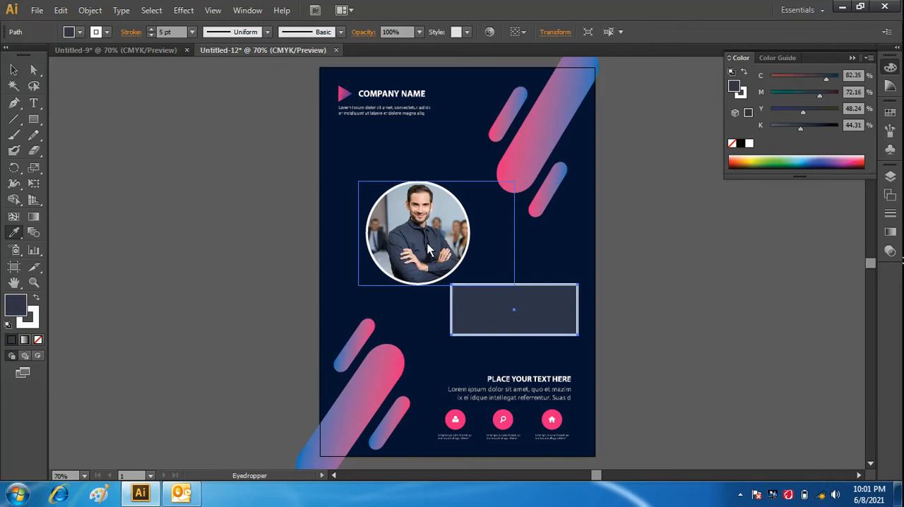
left_click(107, 33)
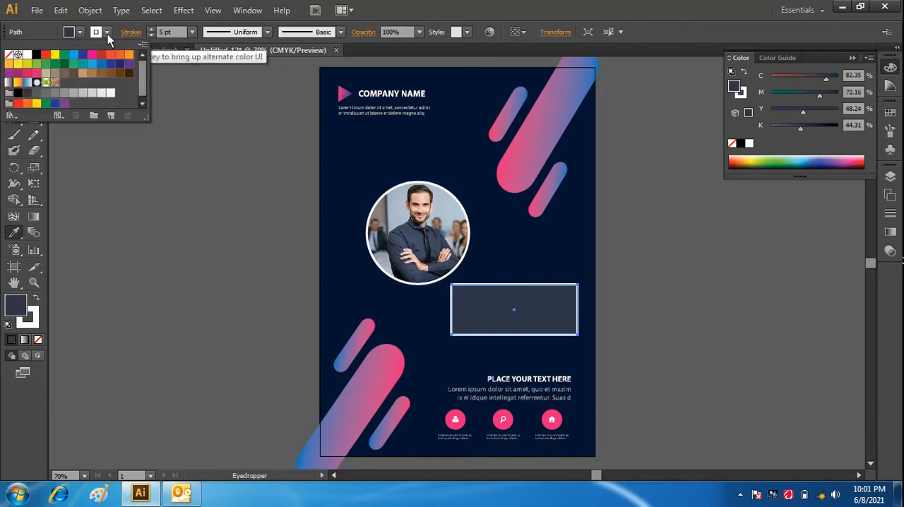
left_click(9, 56)
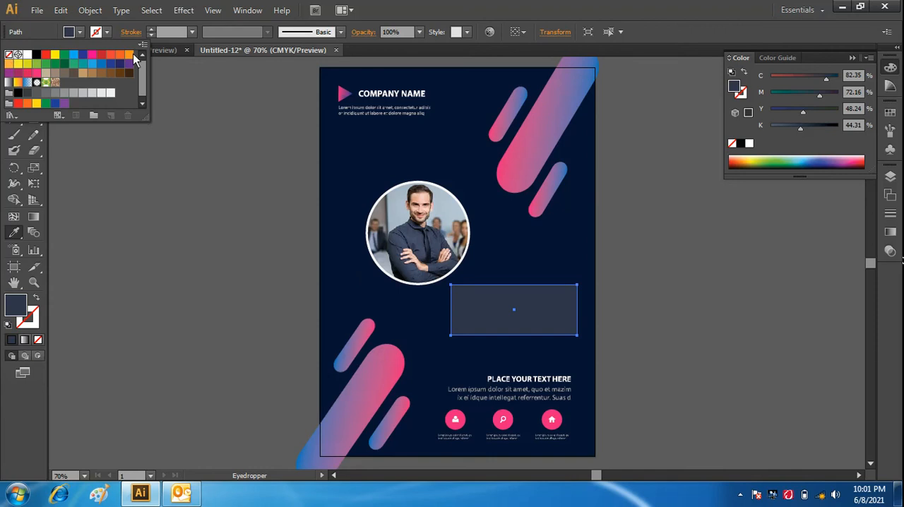
- Apply a Multiply drop shadow to the rectangle at 75% opacity, with an adjusted X offset and 0.13 in Y offset and blur
left_click(183, 10)
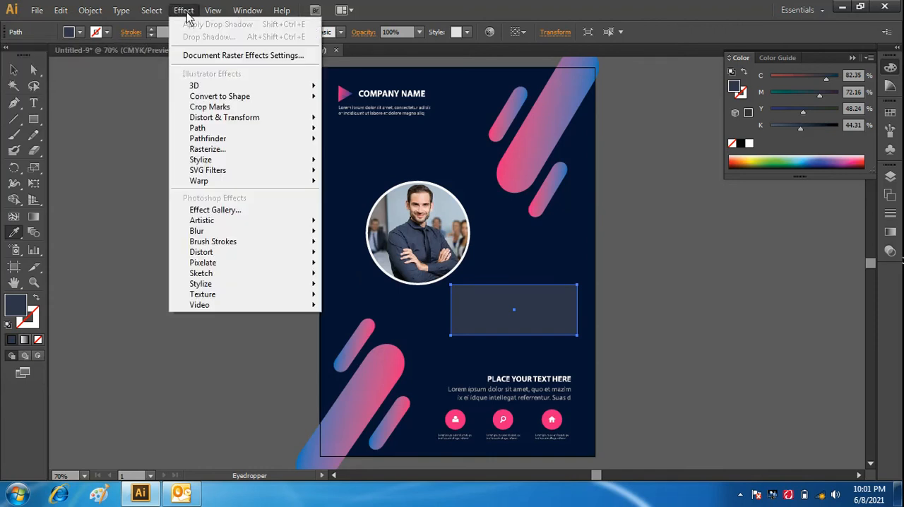
mouse_move(251, 160)
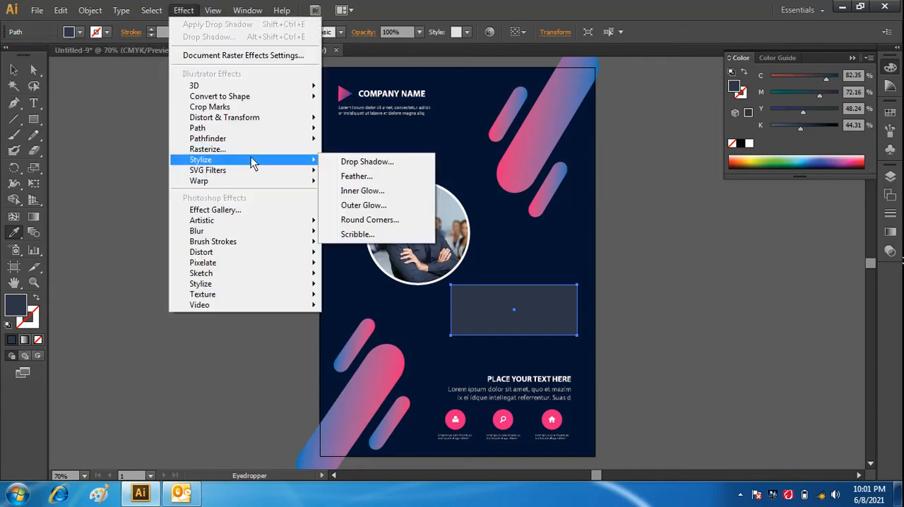
left_click(357, 162)
left_click(565, 219)
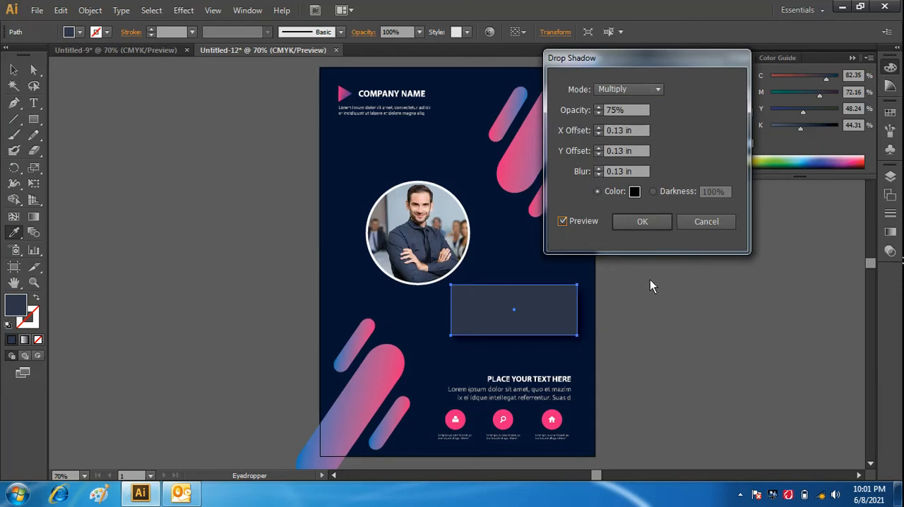
left_click(601, 129)
left_click(600, 127)
left_click(599, 128)
left_click(599, 134)
left_click(599, 134)
left_click(599, 135)
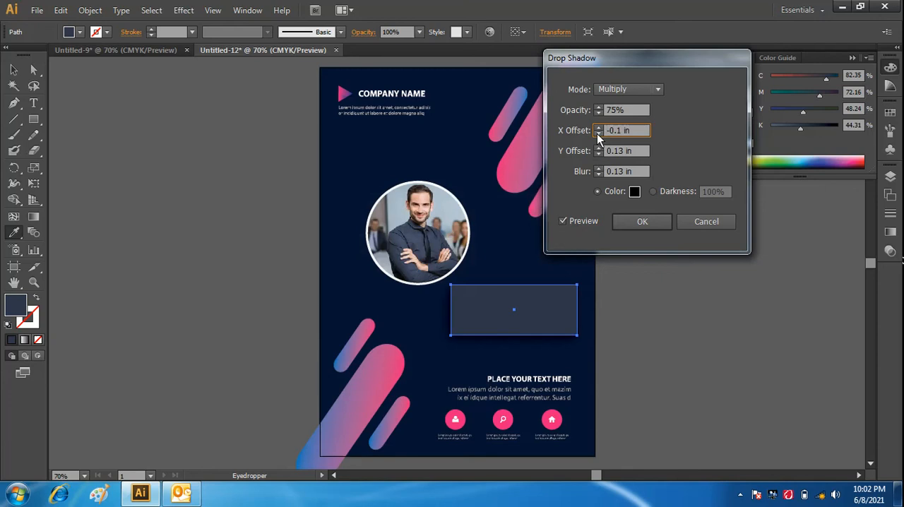
left_click(599, 133)
left_click(599, 129)
left_click(649, 228)
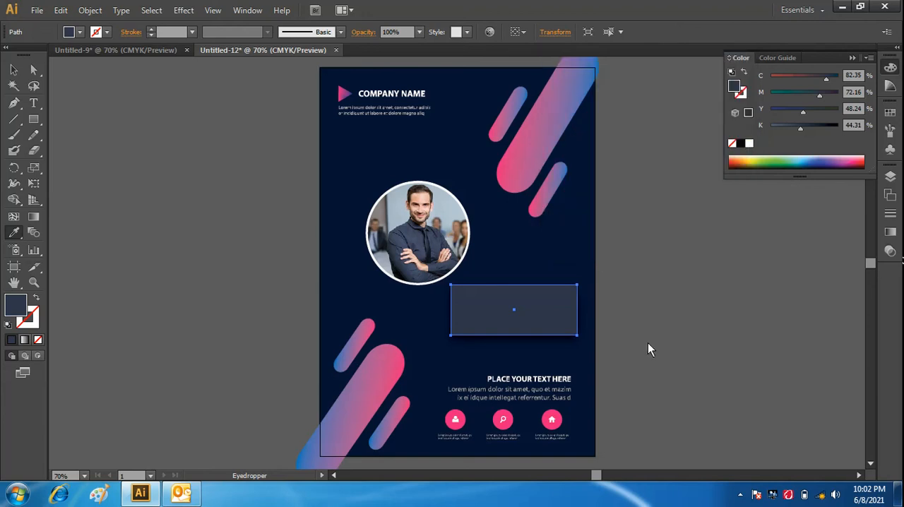
- Move the rectangle slightly down towards the PLACE YOUR TEXT HERE heading and widen it to the left
left_click(14, 70)
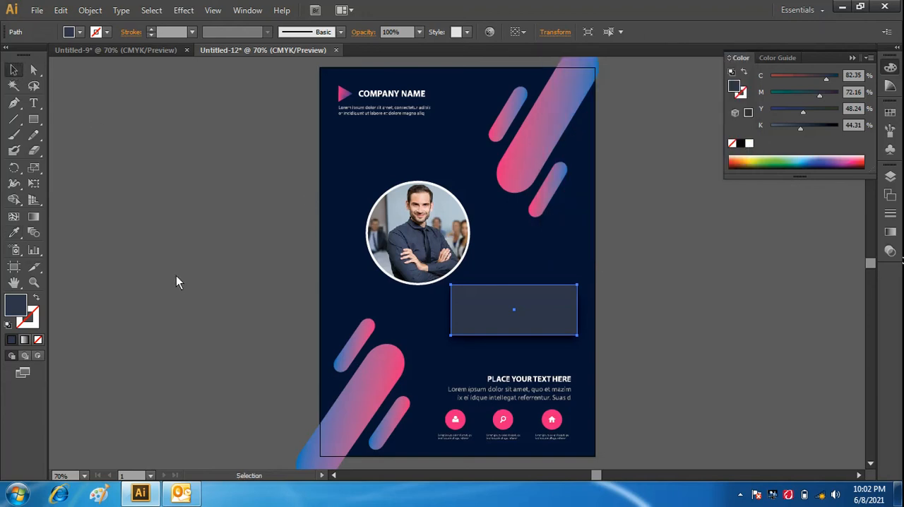
left_click(180, 278)
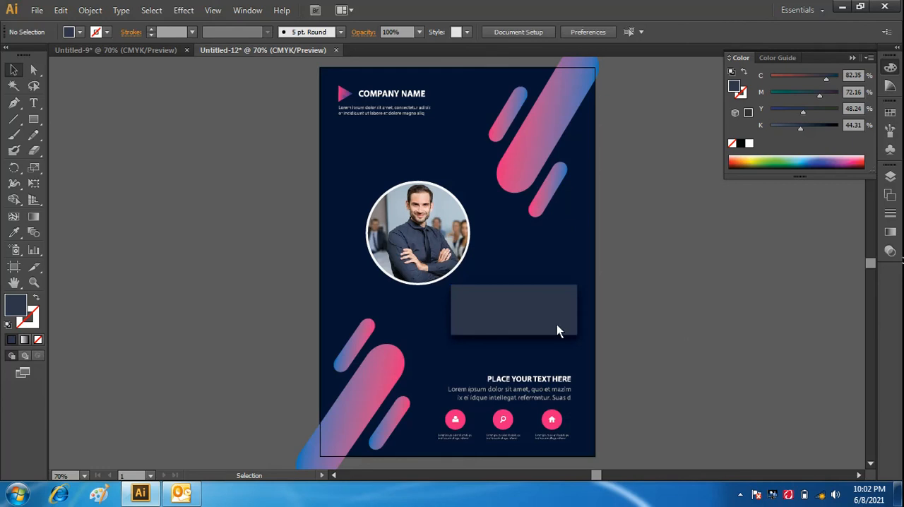
left_click_drag(523, 325, 520, 340)
left_click(635, 348)
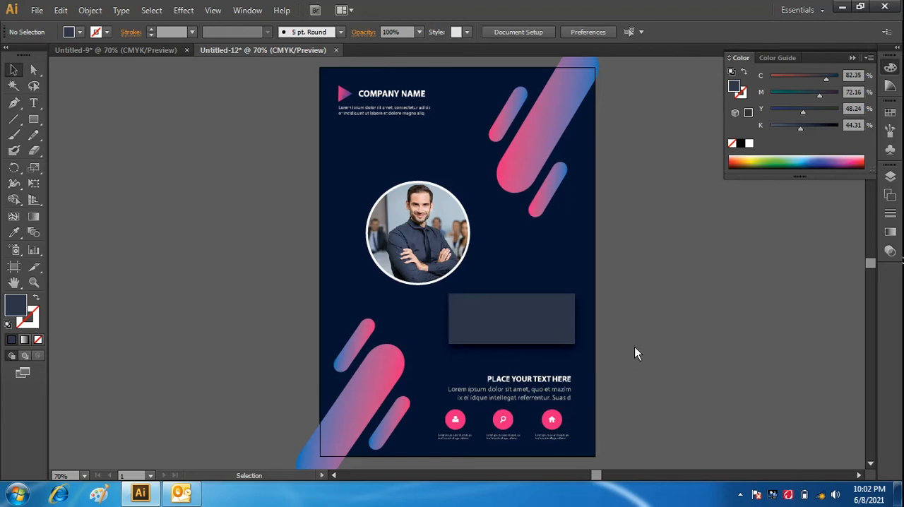
left_click(516, 335)
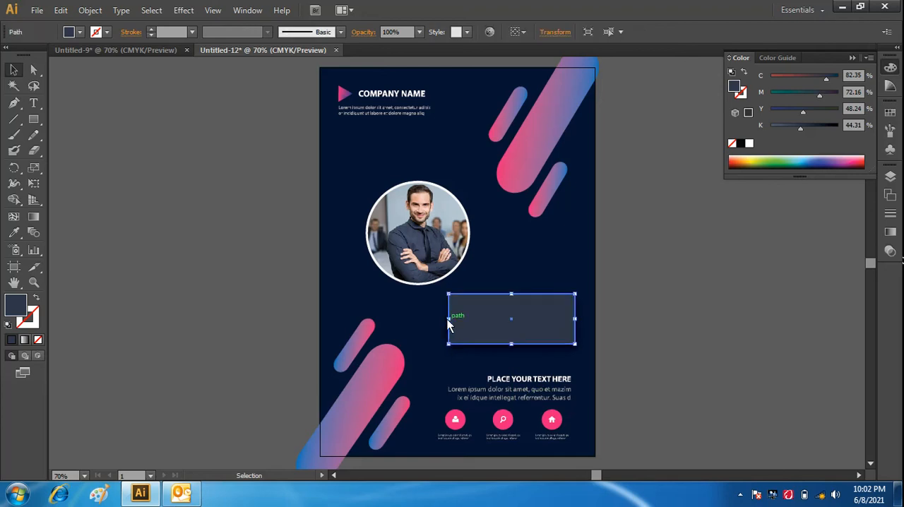
left_click_drag(448, 319, 434, 319)
left_click(648, 327)
left_click(520, 328)
left_click_drag(521, 328, 523, 338)
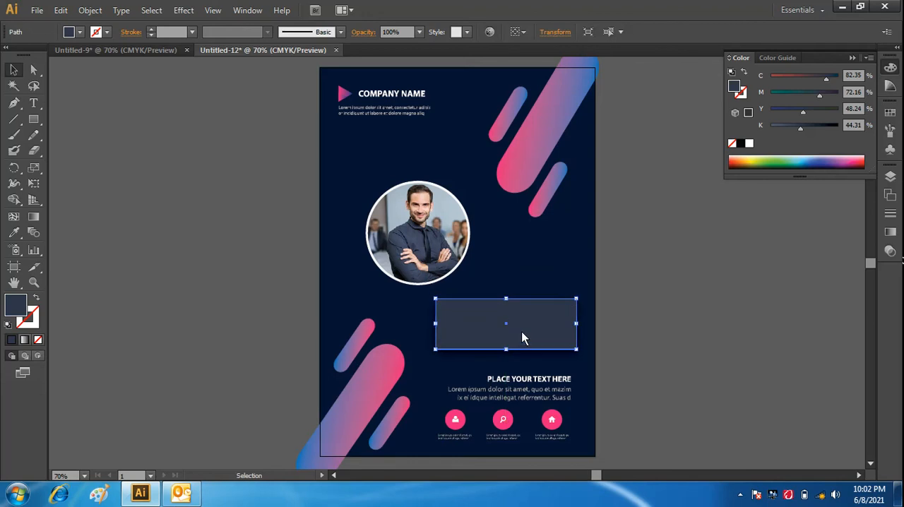
left_click(624, 347)
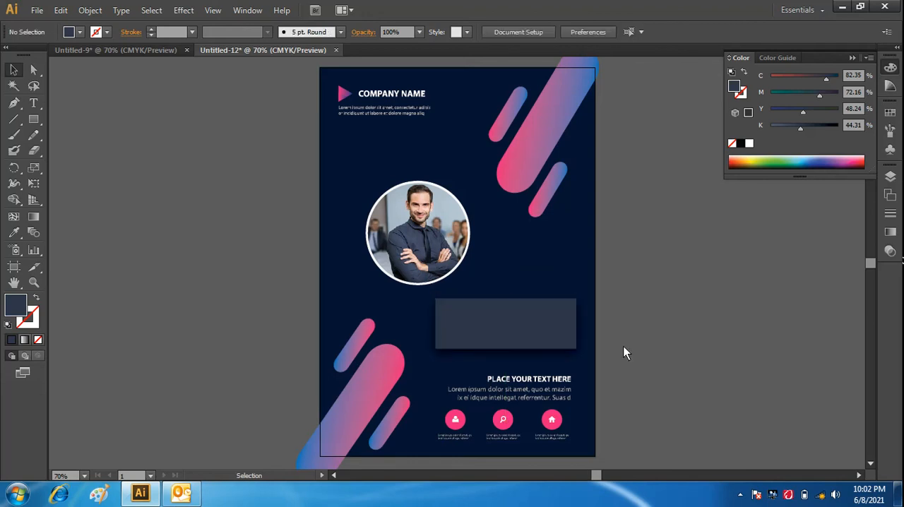
- Bring the HEADLINE text group from Untitled-9 into Untitled-12 and place it on the shirt-coloured rectangle
left_click(167, 50)
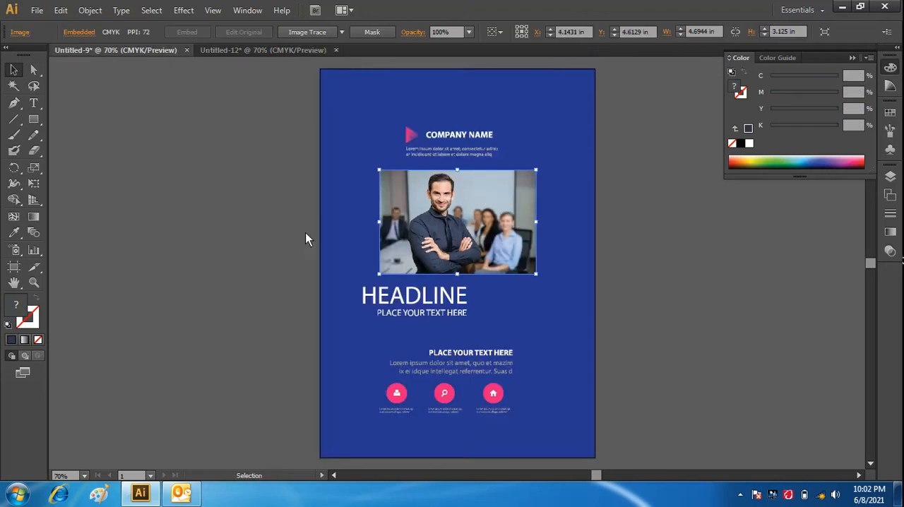
left_click(440, 301)
left_click_drag(441, 300, 518, 324)
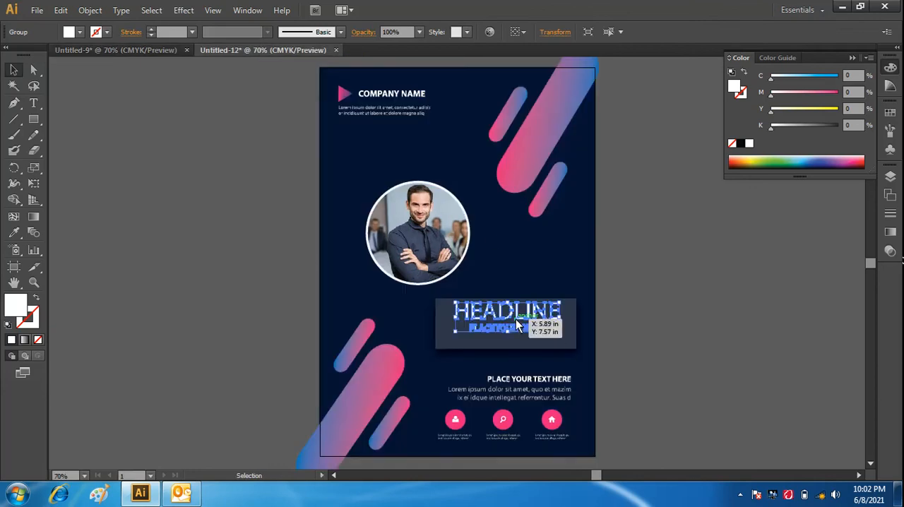
left_click(643, 345)
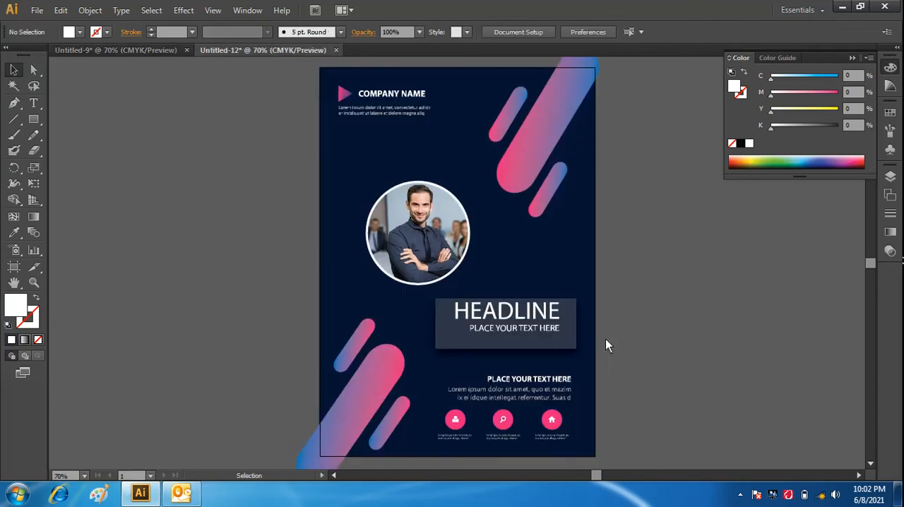
left_click(531, 319)
left_click_drag(531, 330, 533, 334)
left_click(688, 344)
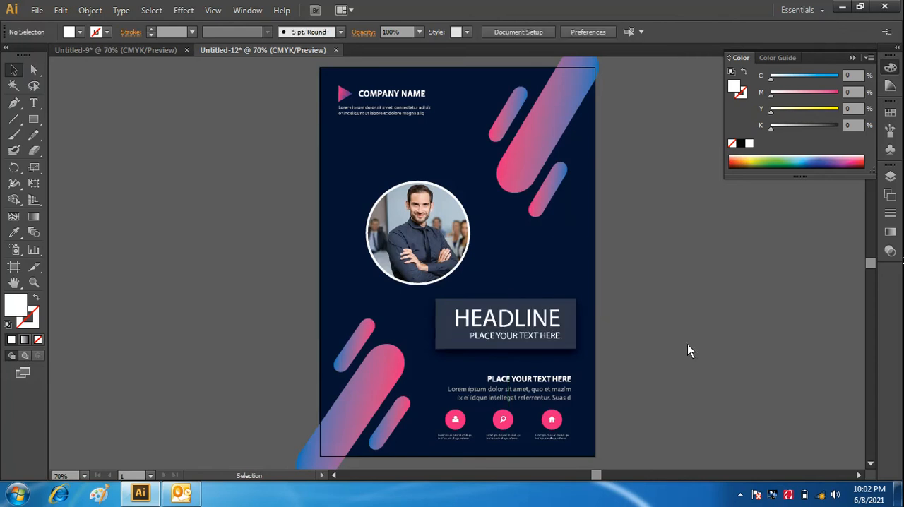
- Align the HEADLINE text group and the rectangle behind it on their horizontal centres
left_click(574, 336)
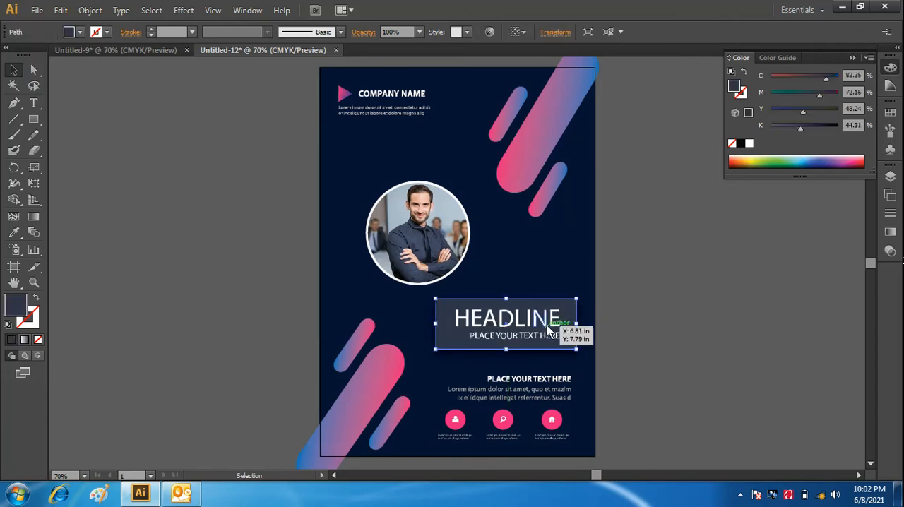
left_click(558, 333, "shift")
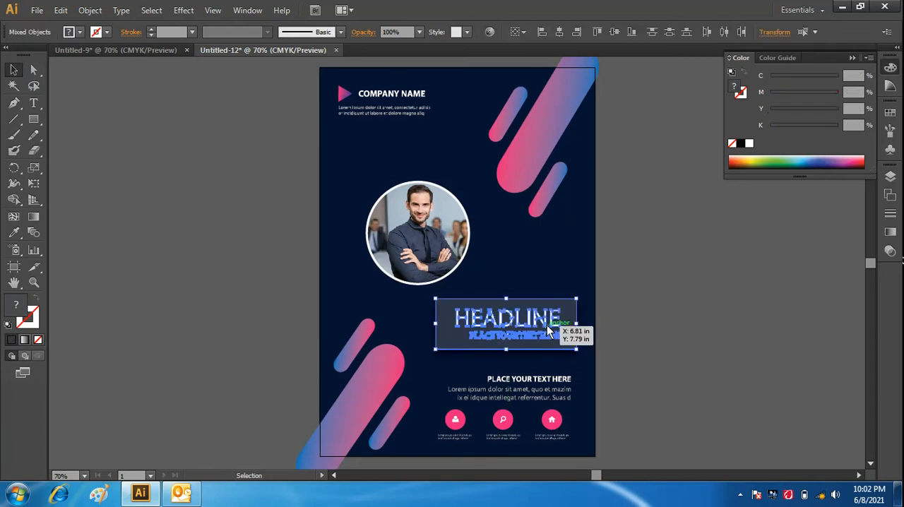
left_click(563, 33)
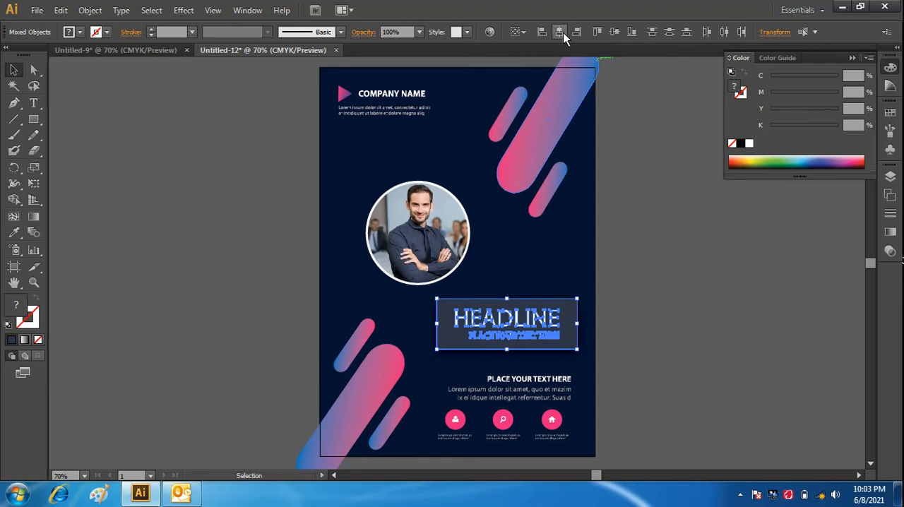
left_click(711, 332)
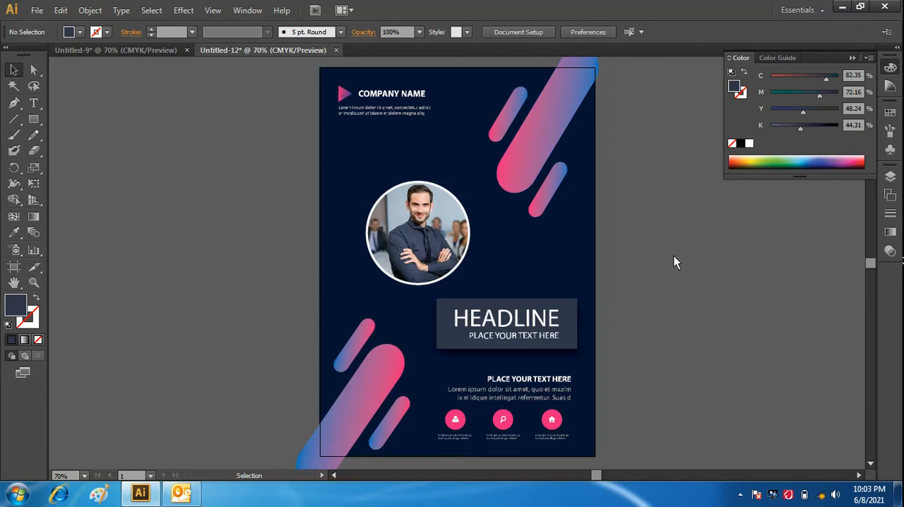
- Enlarge the COMPANY NAME logo and text block slightly from its lower-right corner
left_click(379, 97)
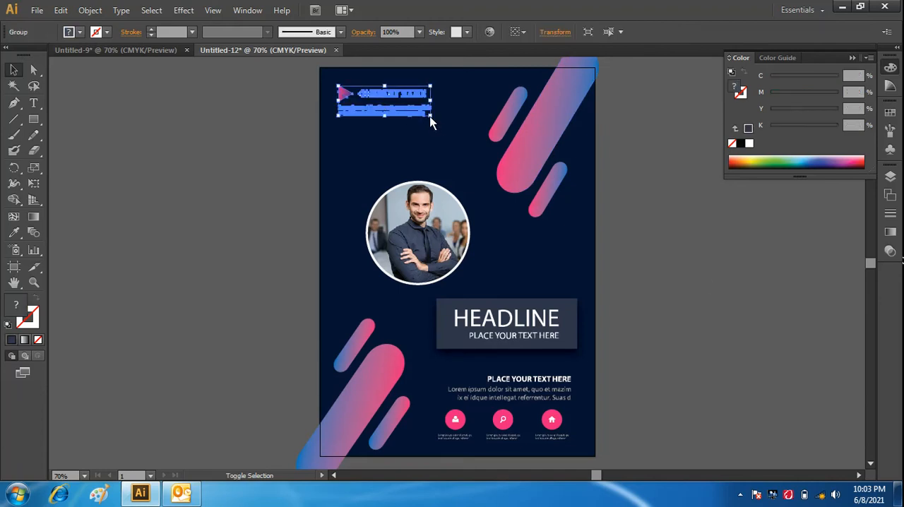
left_click_drag(432, 117, 442, 127)
left_click(664, 187)
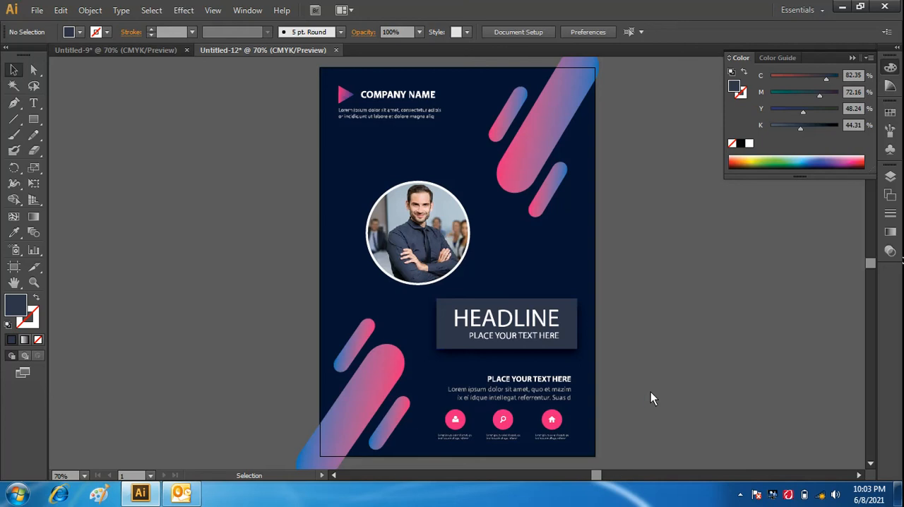
- Group the HEADLINE text with its background rectangle
left_click(536, 330)
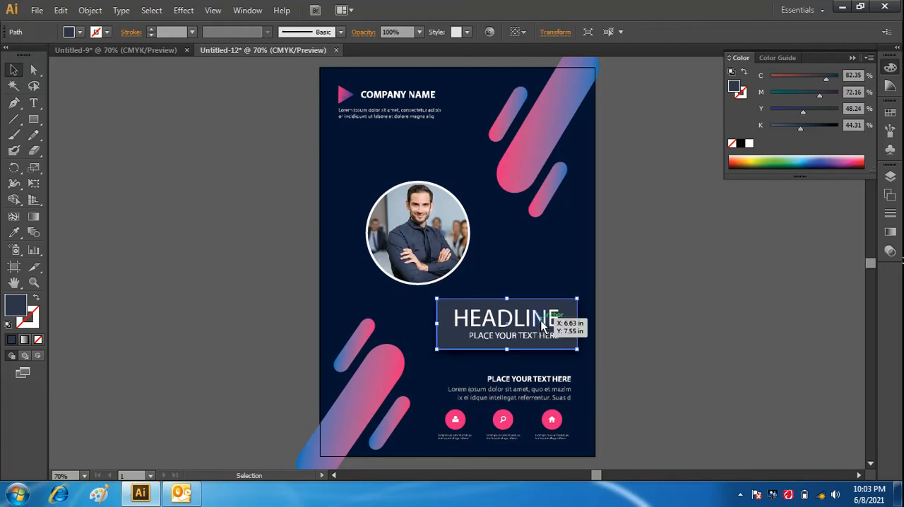
left_click(541, 321, "shift")
right_click(541, 321)
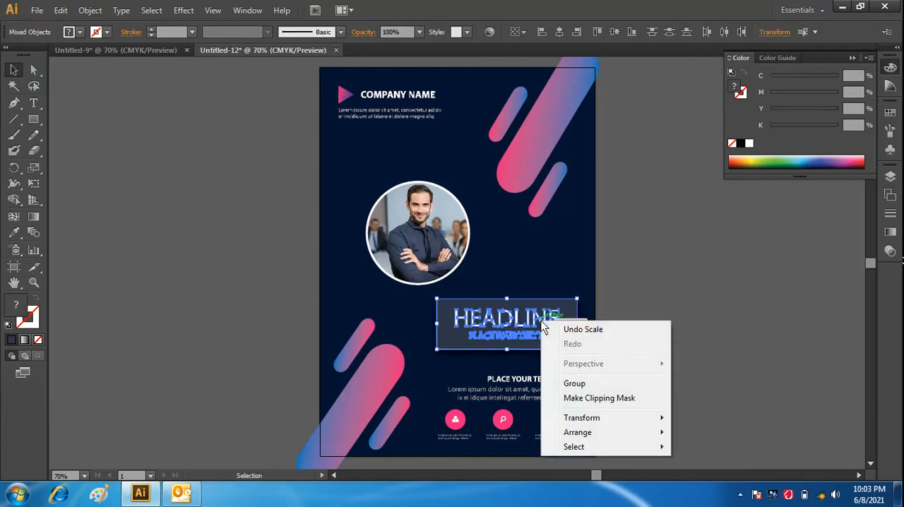
left_click(579, 387)
left_click(642, 281)
- Shift the HEADLINE group slightly left and down so its right edge lines up with the text block below
left_click(558, 319)
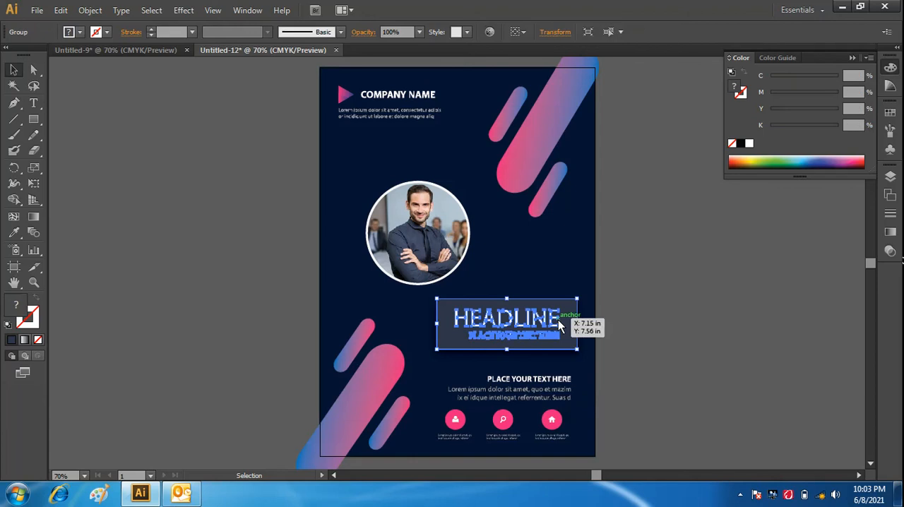
left_click_drag(557, 326, 549, 327)
left_click(679, 358)
left_click(708, 340)
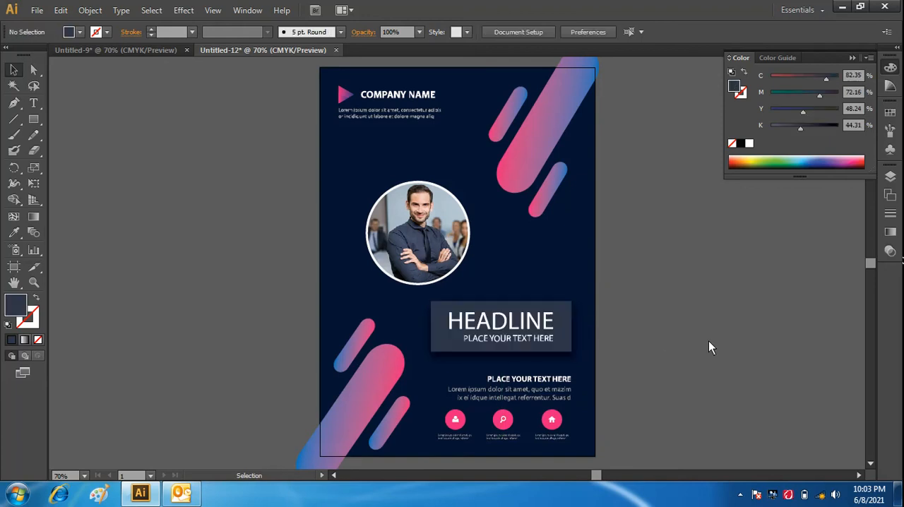
- Collapse the floating Color panel to clear the workspace around the flyer
left_click(855, 55)
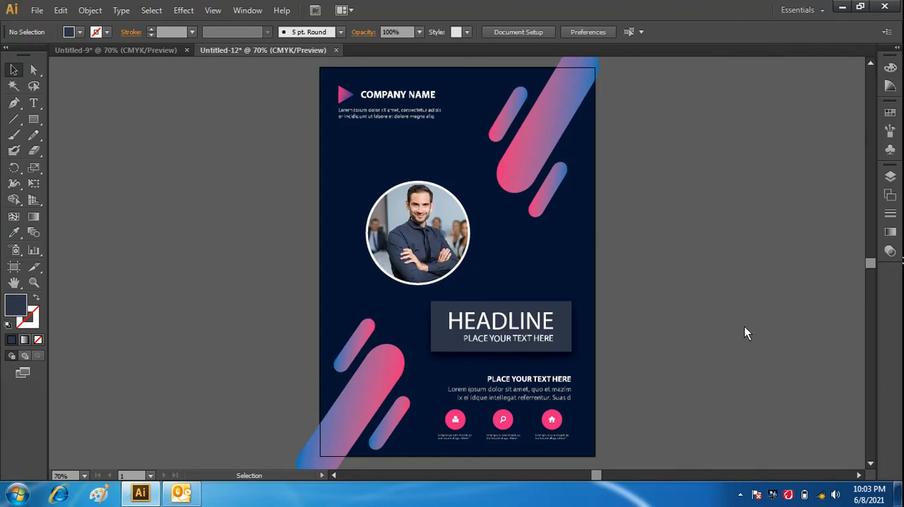
key("ctrl+minus")
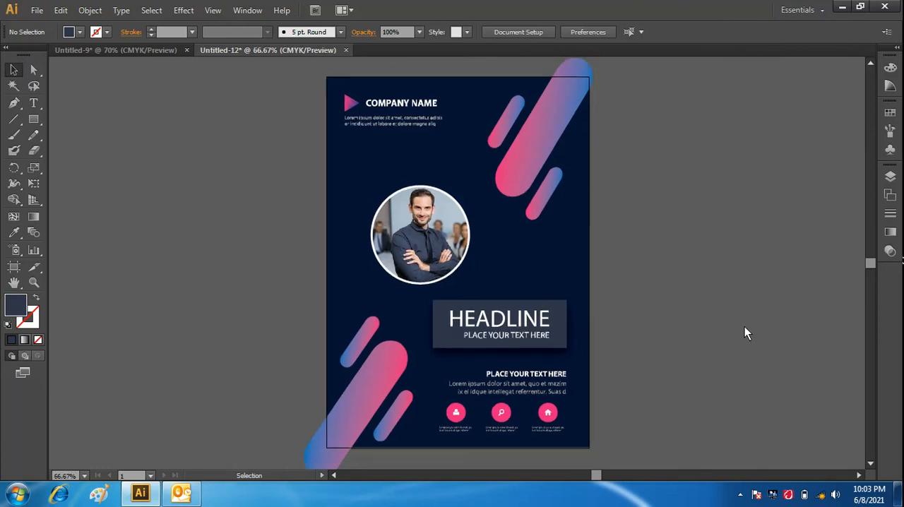
key("ctrl+minus")
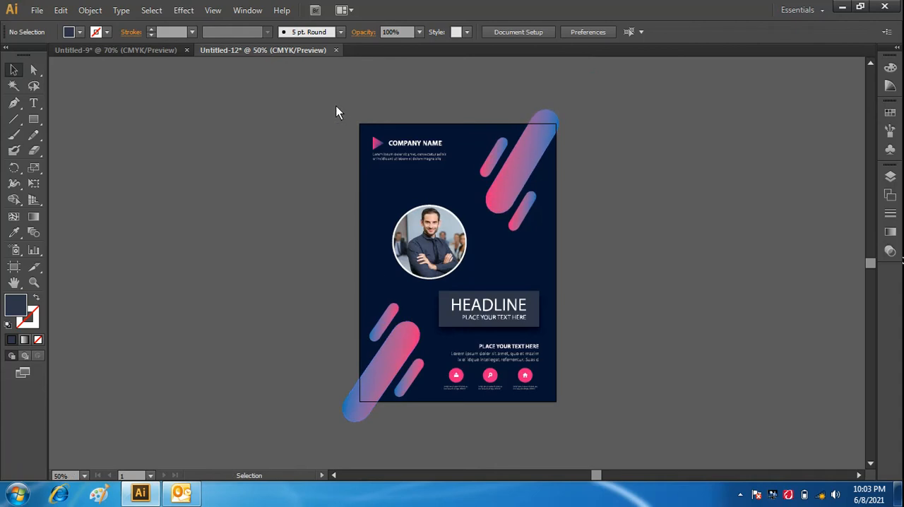
left_click_drag(336, 107, 588, 415)
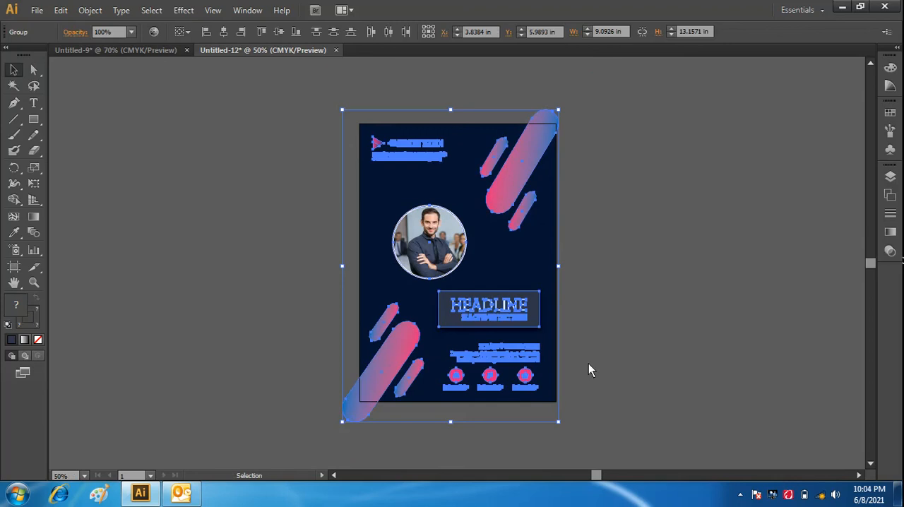
left_click(14, 200)
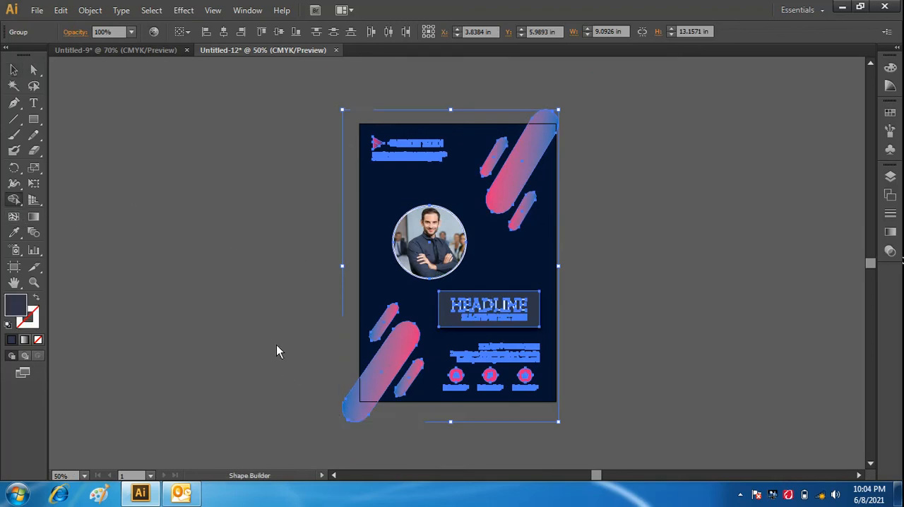
left_click(13, 69)
left_click(206, 205)
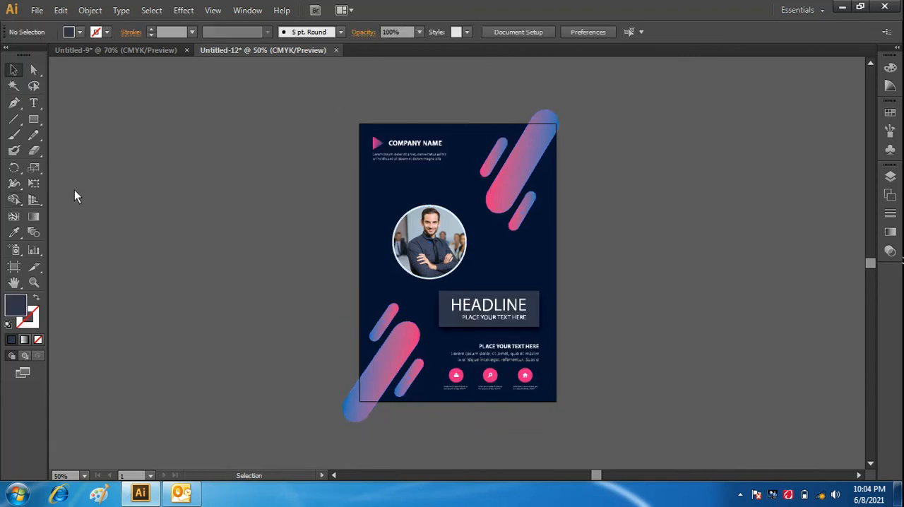
left_click(15, 200)
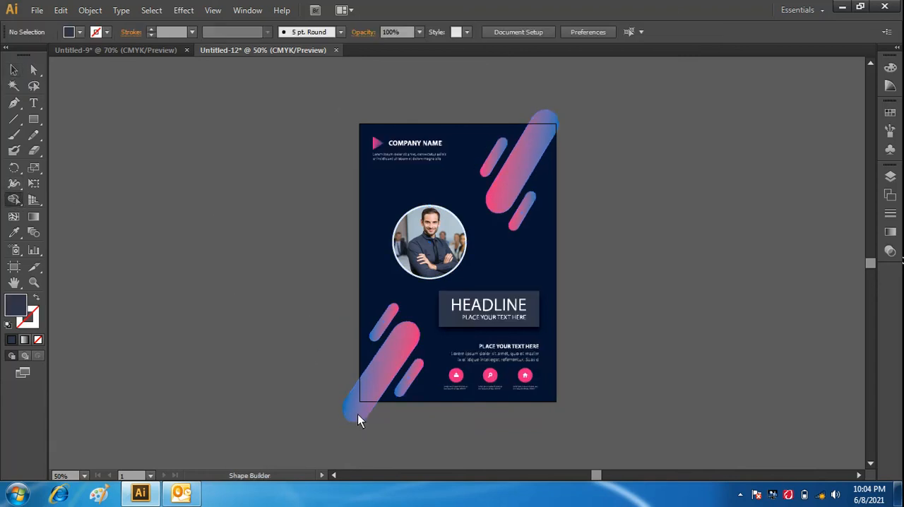
left_click(13, 70)
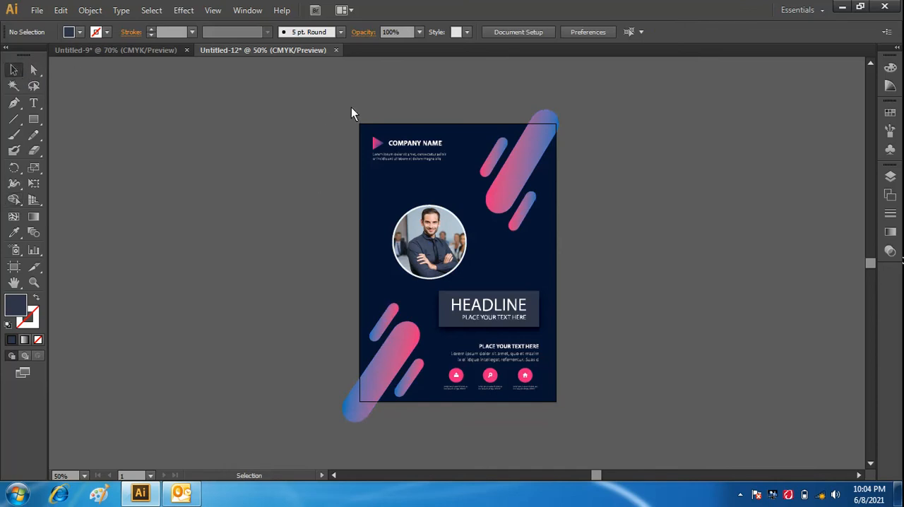
left_click_drag(349, 111, 574, 408)
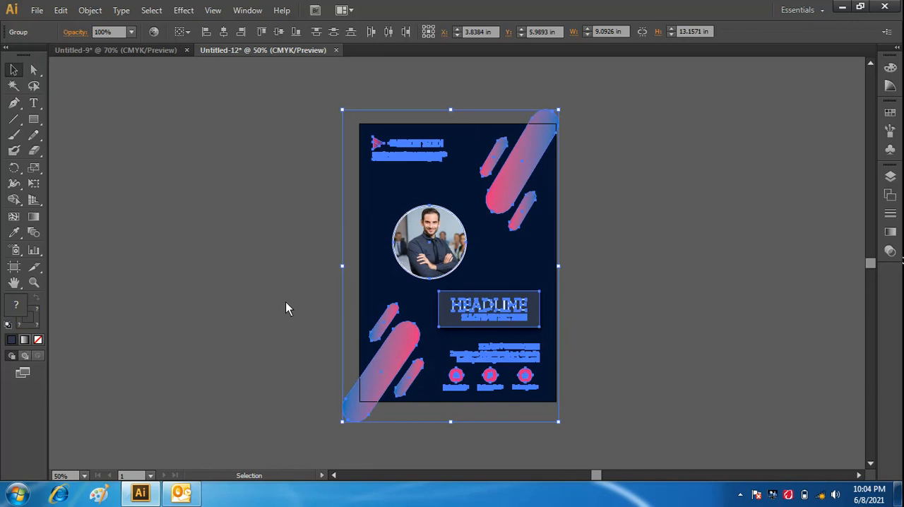
left_click(181, 196)
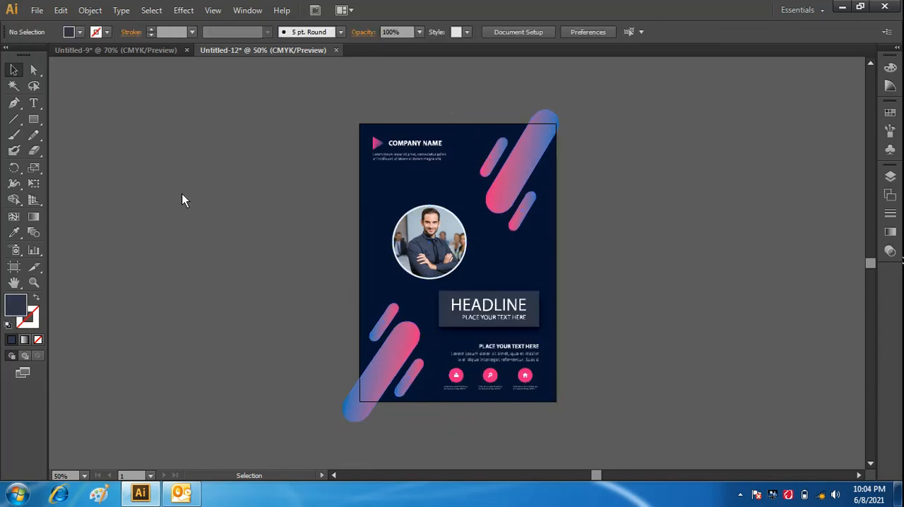
- Unlock all locked objects so the navy background rectangle can be selected, and clear the selection
left_click(90, 11)
left_click(130, 105)
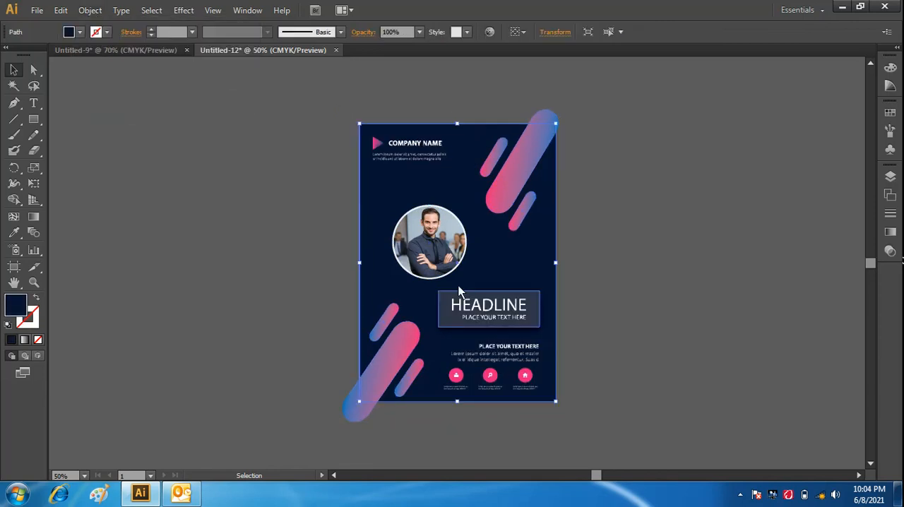
left_click(711, 277)
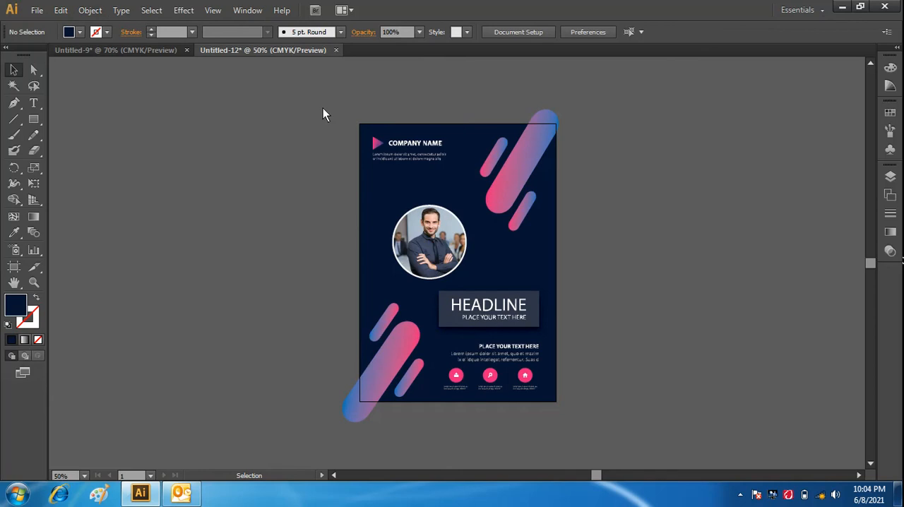
- Select all the artwork and use Shape Builder to remove the parts of the large gradient bars overhanging the page at the upper-right and lower-left corners
left_click_drag(323, 109, 585, 428)
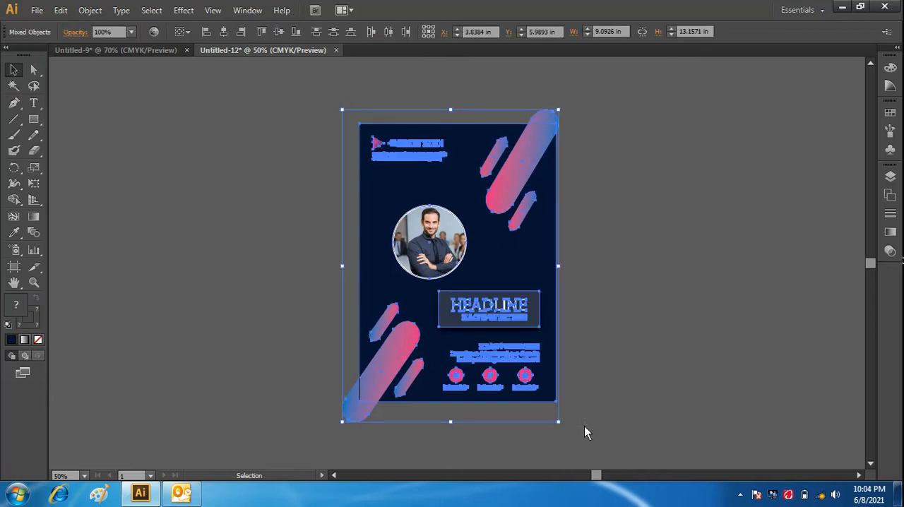
left_click(13, 199)
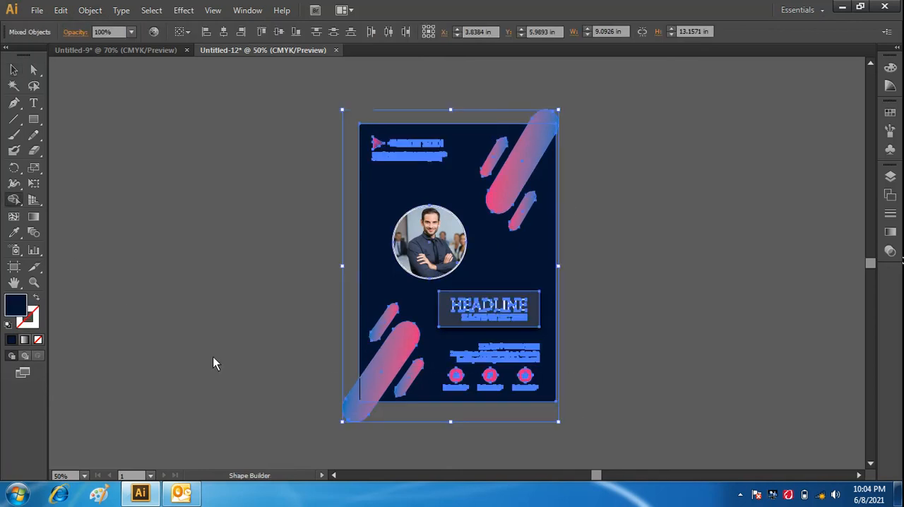
left_click(361, 422, "alt")
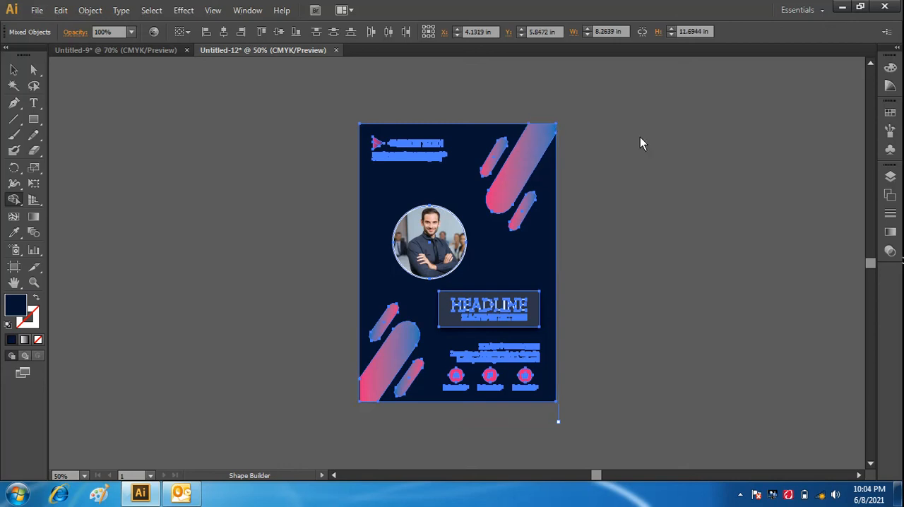
left_click(15, 70)
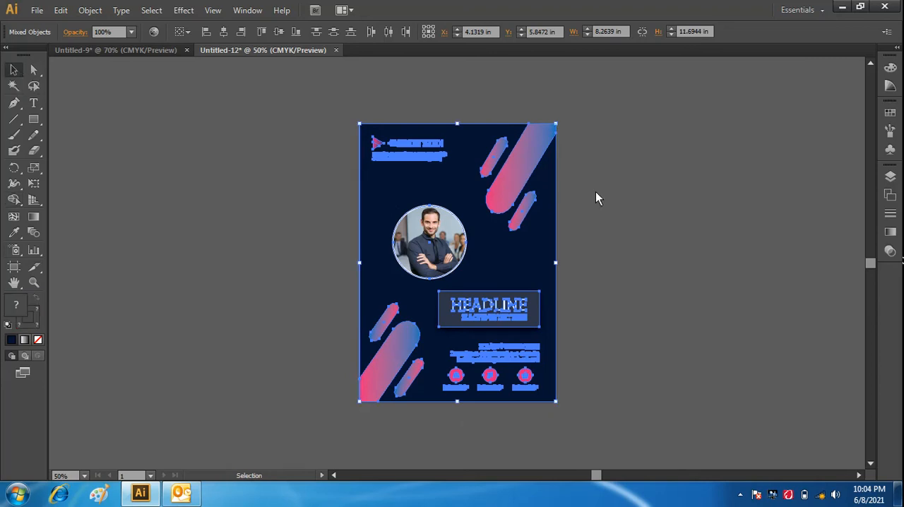
left_click(664, 215)
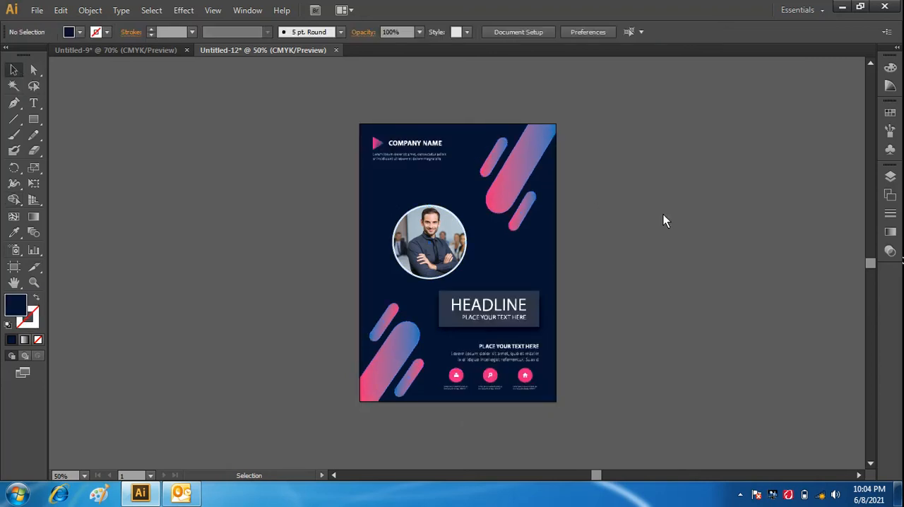